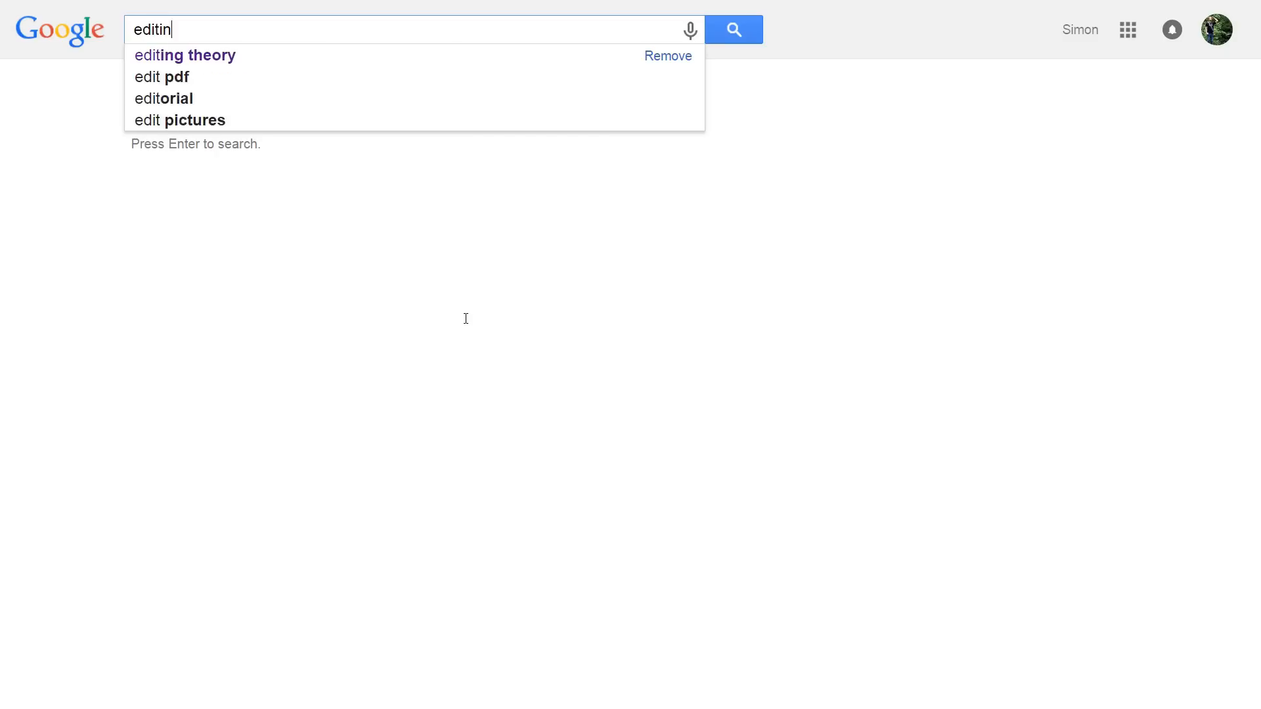
Search the Film Riot YouTube channel for "editing" and browse through the listed videos.
scroll(1256, 182, "down", 3)
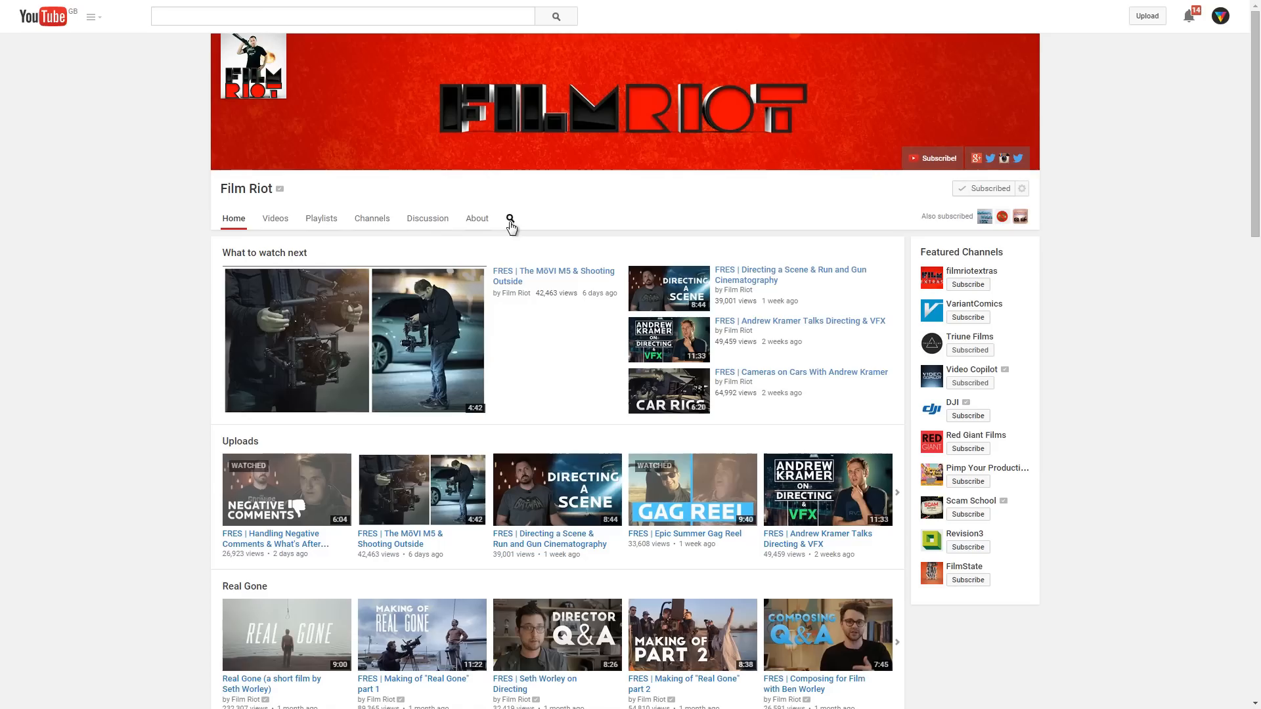
left_click(521, 223)
type("editing")
key("Return")
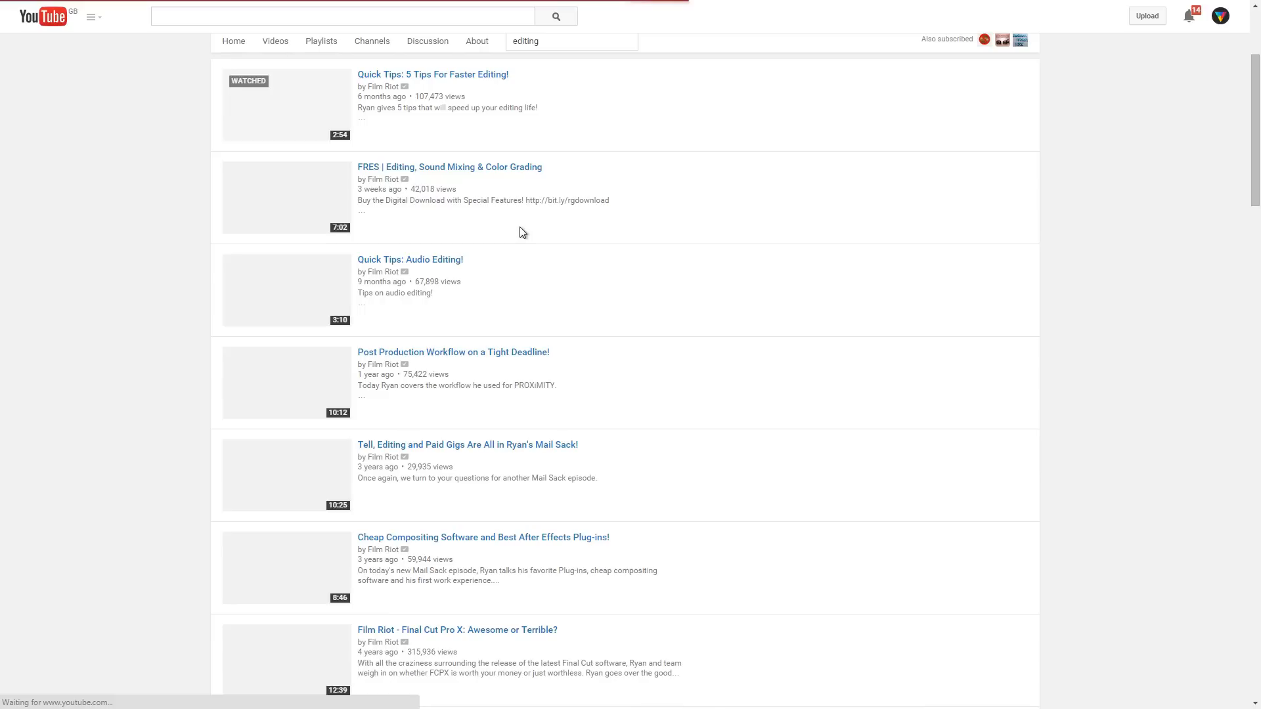
scroll(642, 492, "down", 14)
scroll(623, 486, "down", 20)
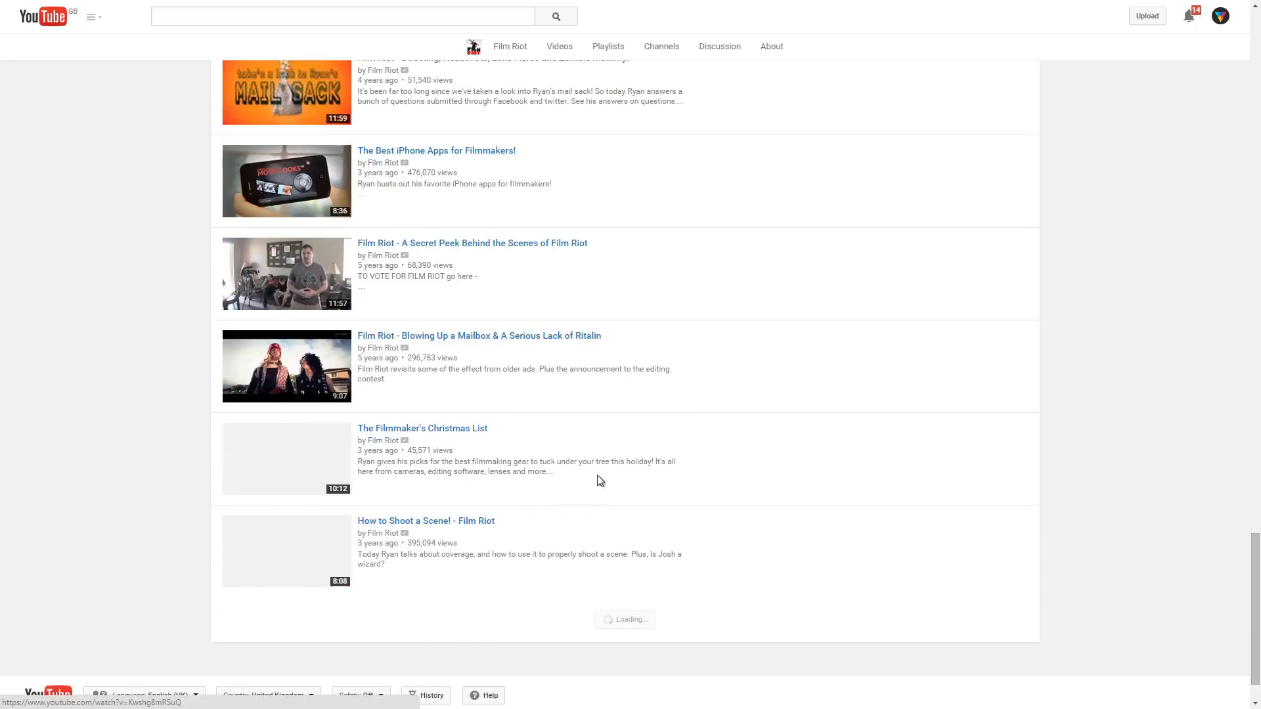
scroll(599, 480, "down", 2)
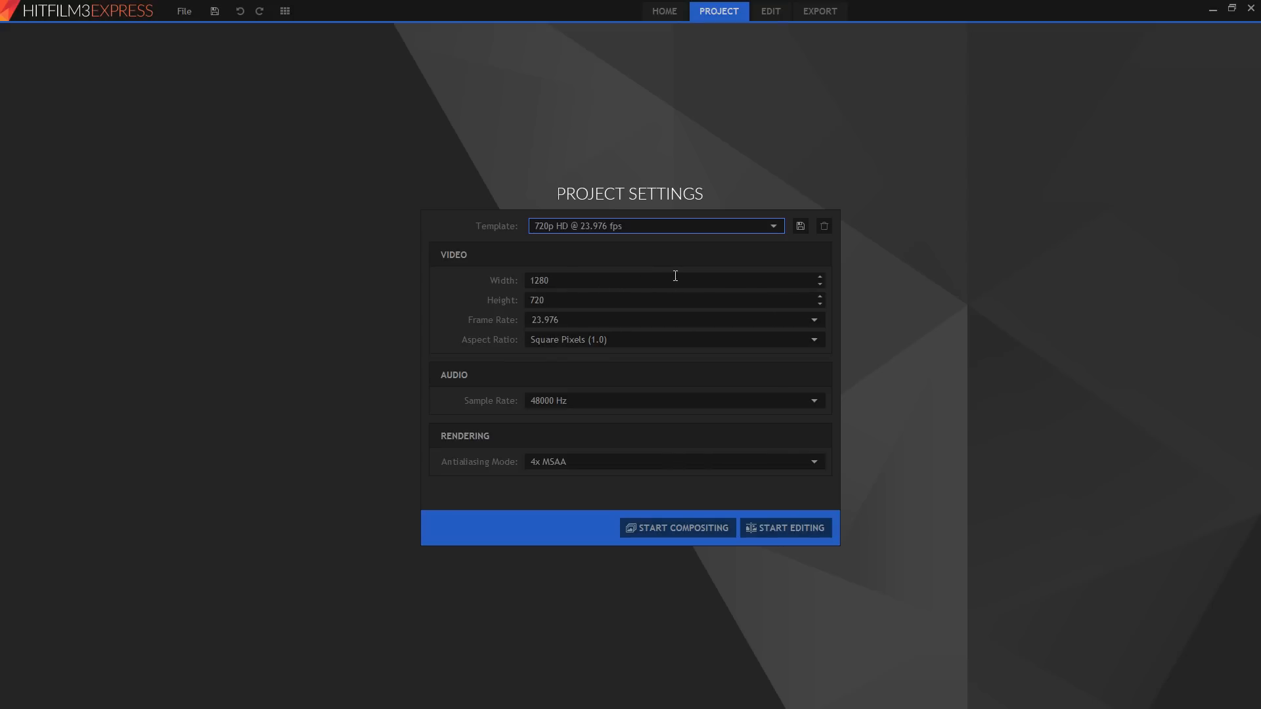
Set the project template to 720p HD @ 23.976 fps and start editing.
left_click(775, 227)
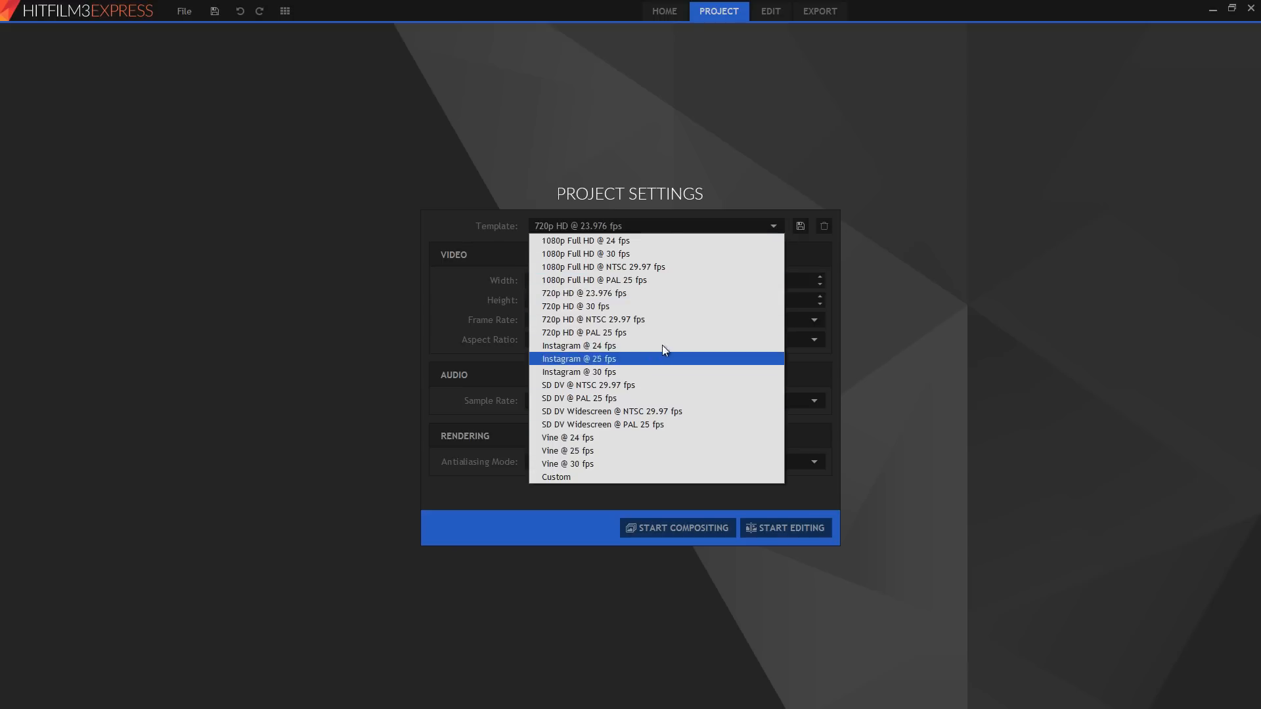
left_click(650, 295)
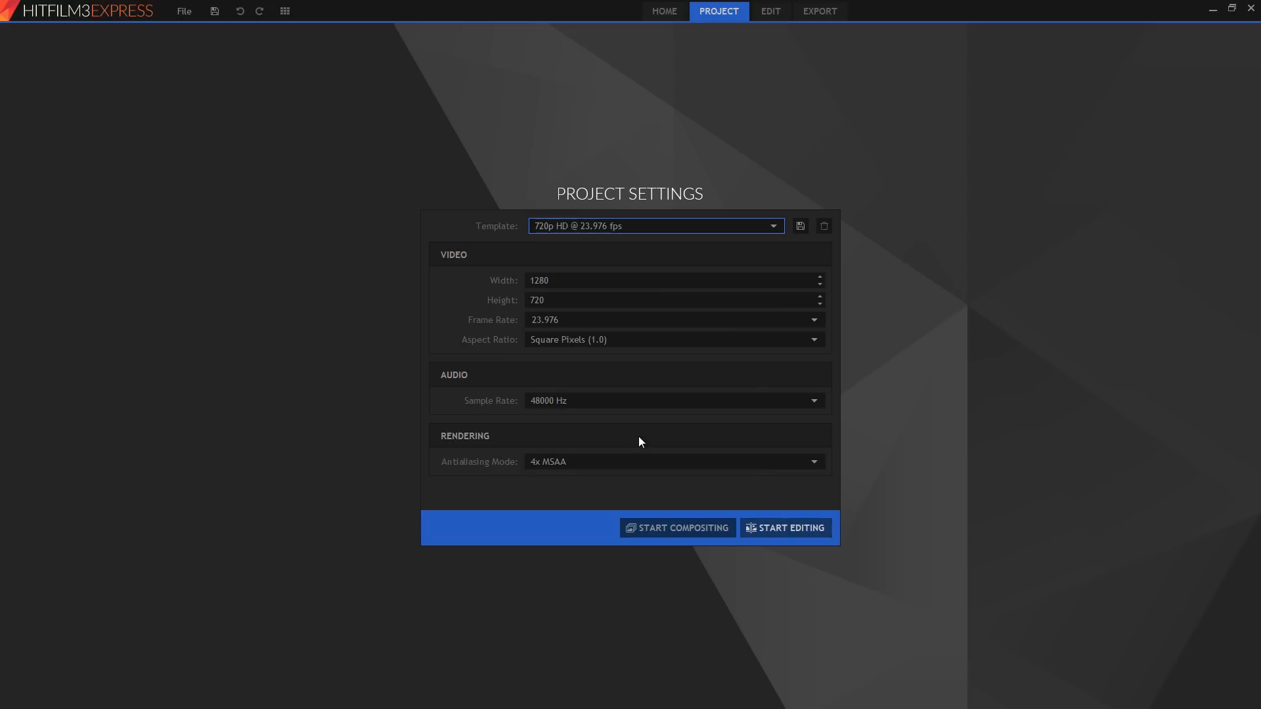
key("Return")
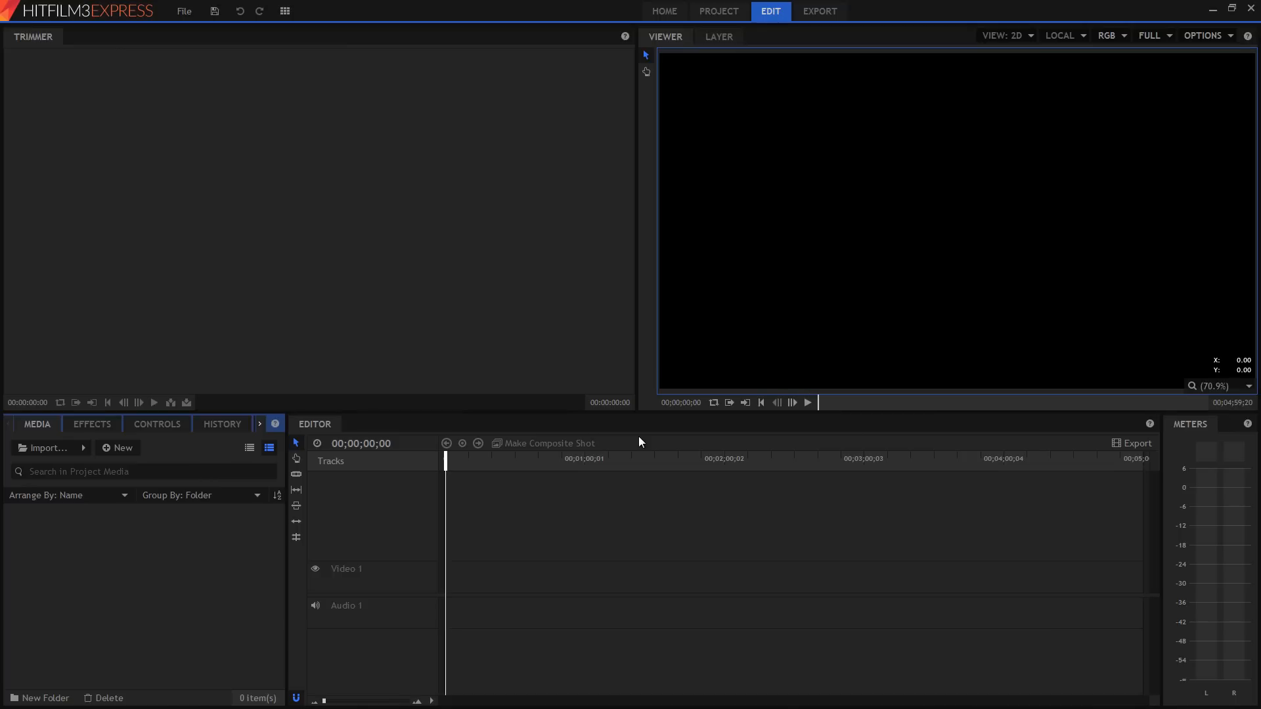
left_click(623, 484)
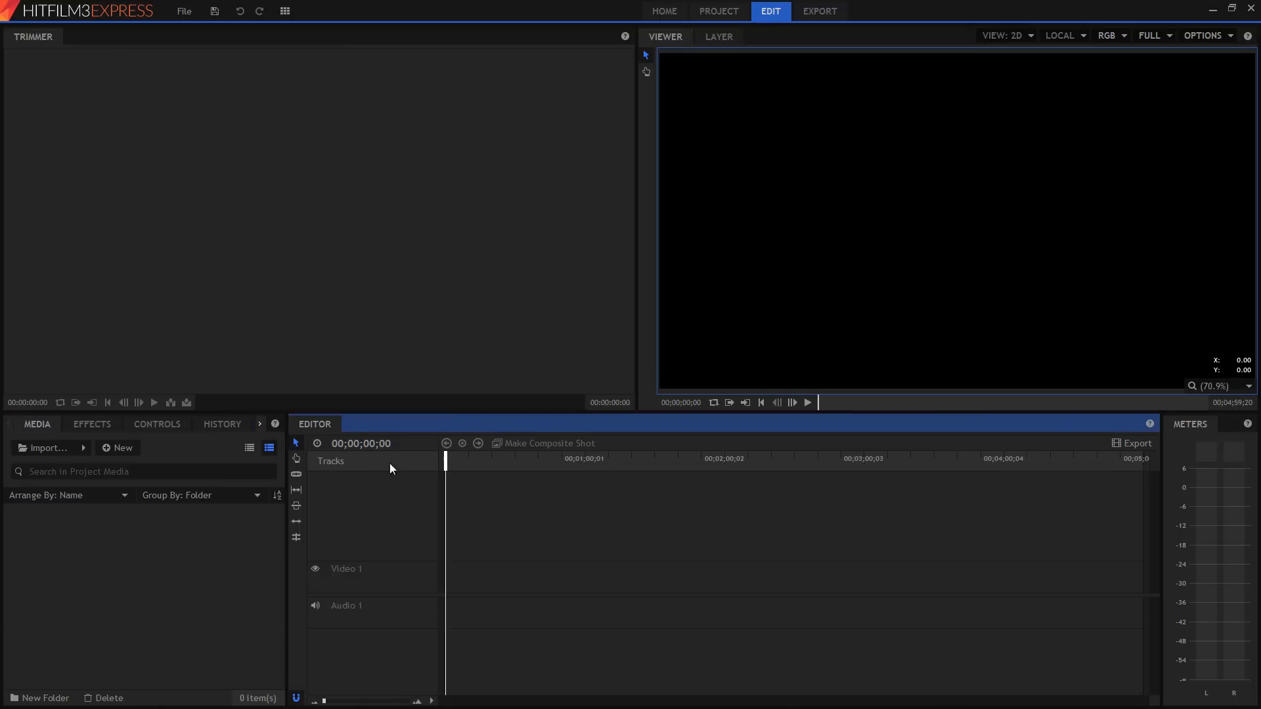
Import all the video clips from the Editing Media folder into the project's media.
left_click(111, 598)
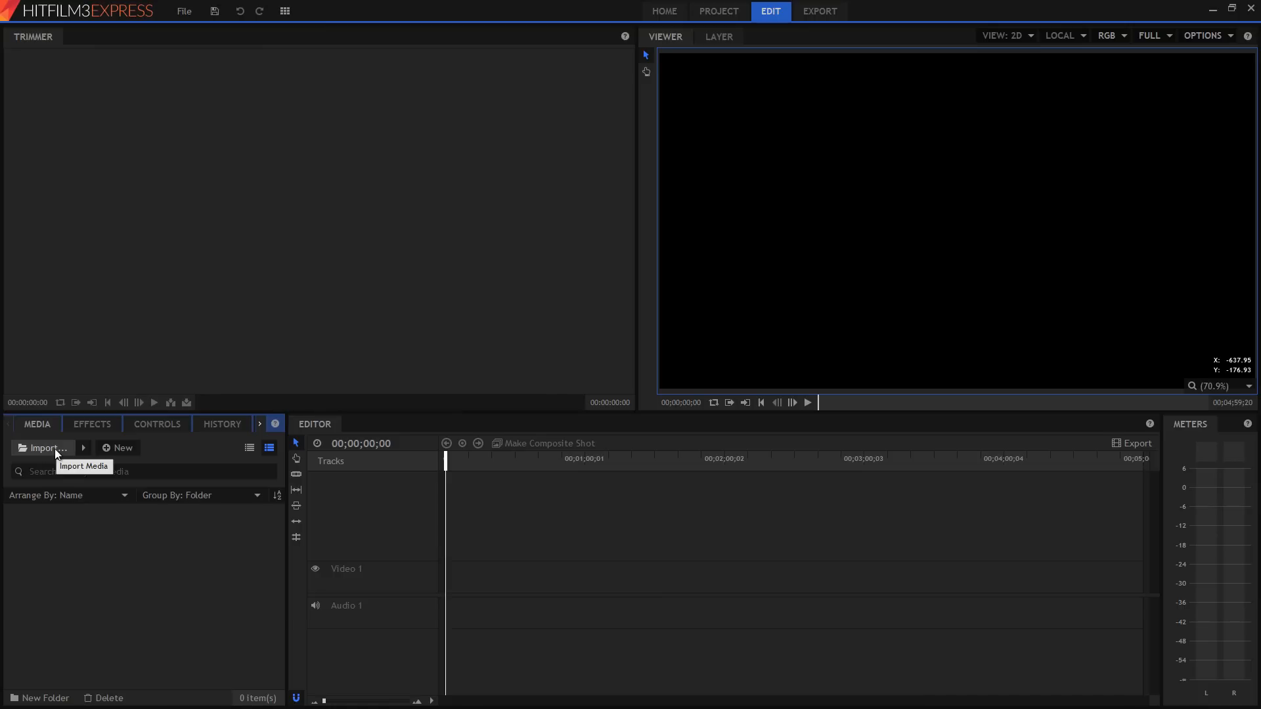
key("alt+Tab")
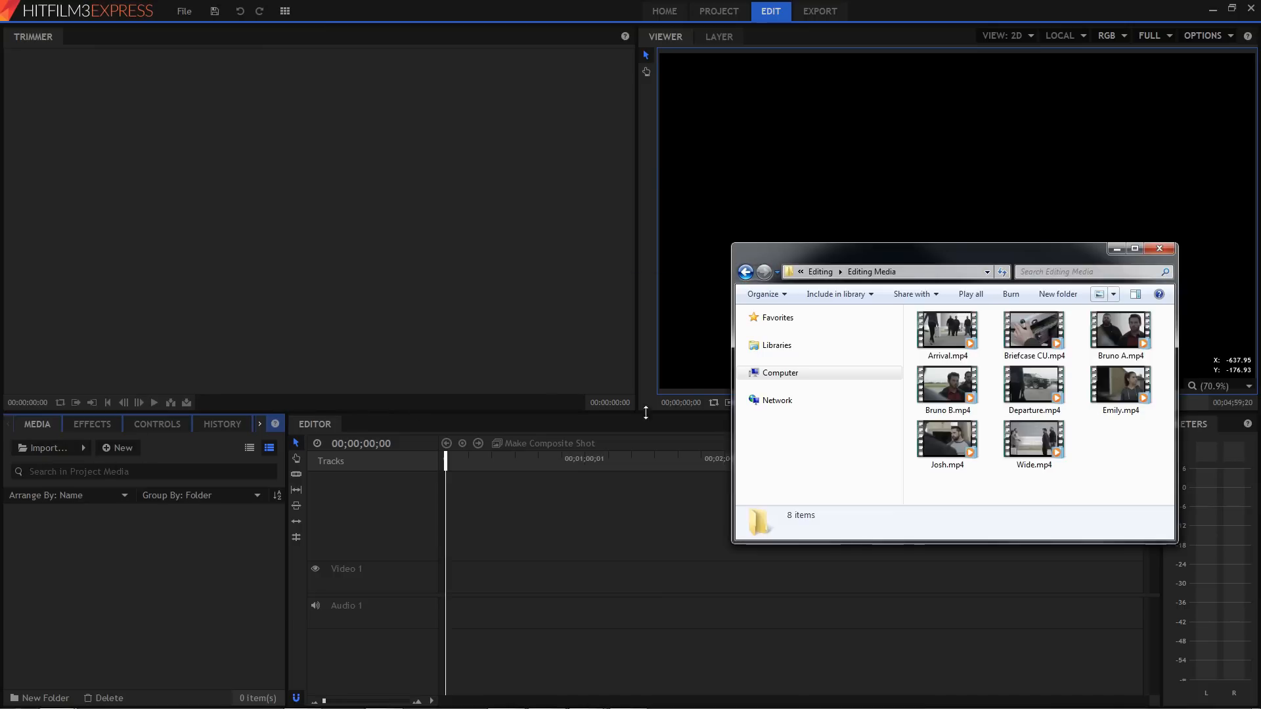
left_click_drag(940, 496, 218, 575)
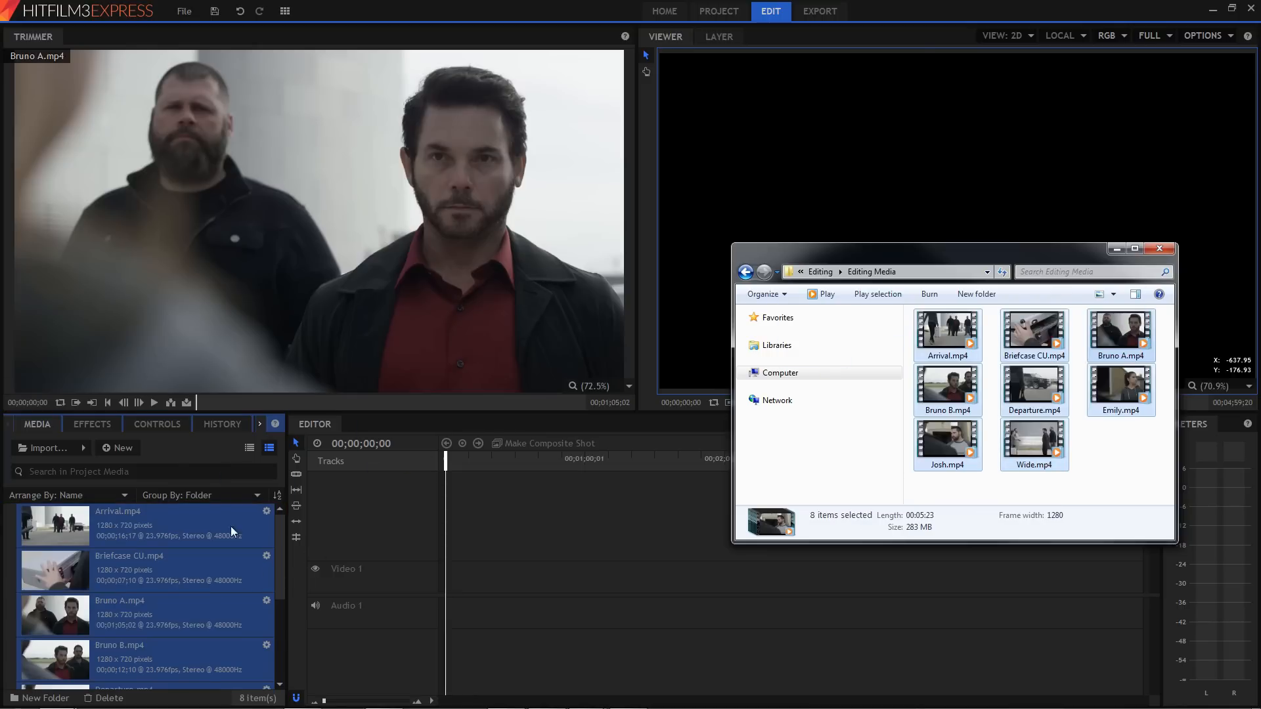
left_click(170, 448)
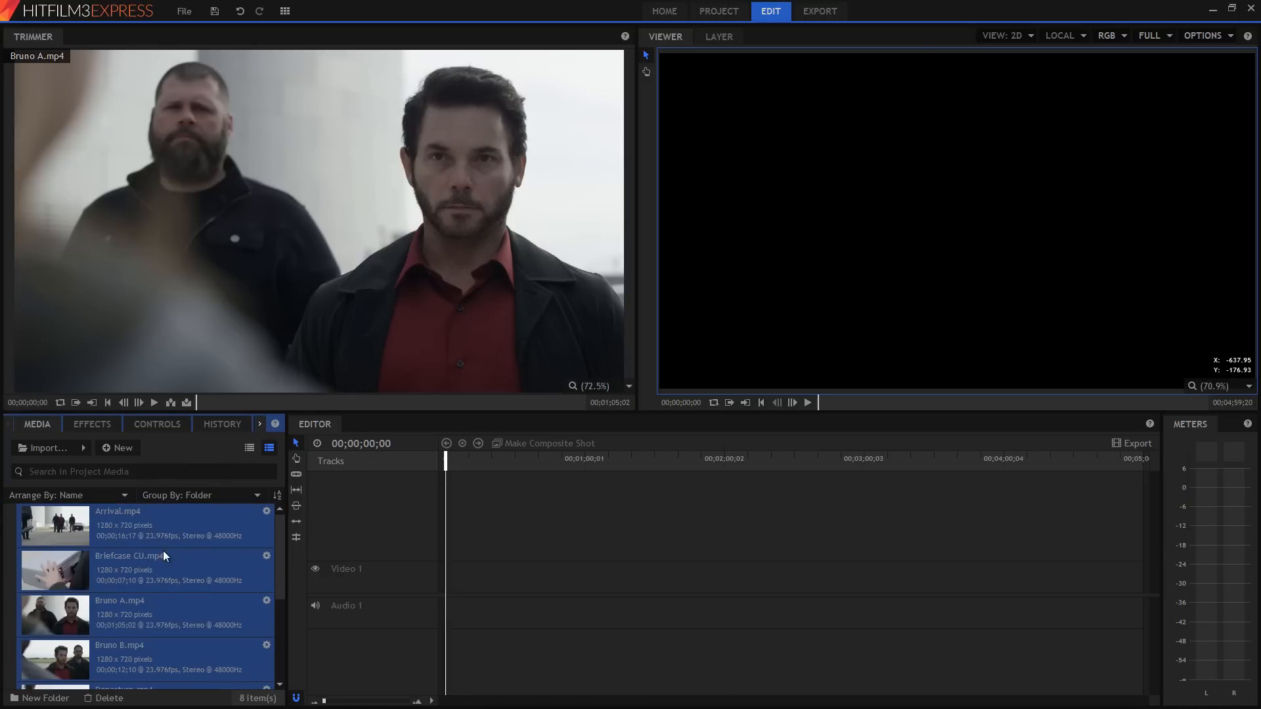
mouse_move(275, 576)
left_mouse_down()
mouse_move(296, 688)
mouse_move(300, 574)
left_mouse_up()
Preview the imported clips Arrival.mp4, Briefcase CU.mp4, Bruno A.mp4 and Emily.mp4 in the Trimmer.
left_click(65, 523)
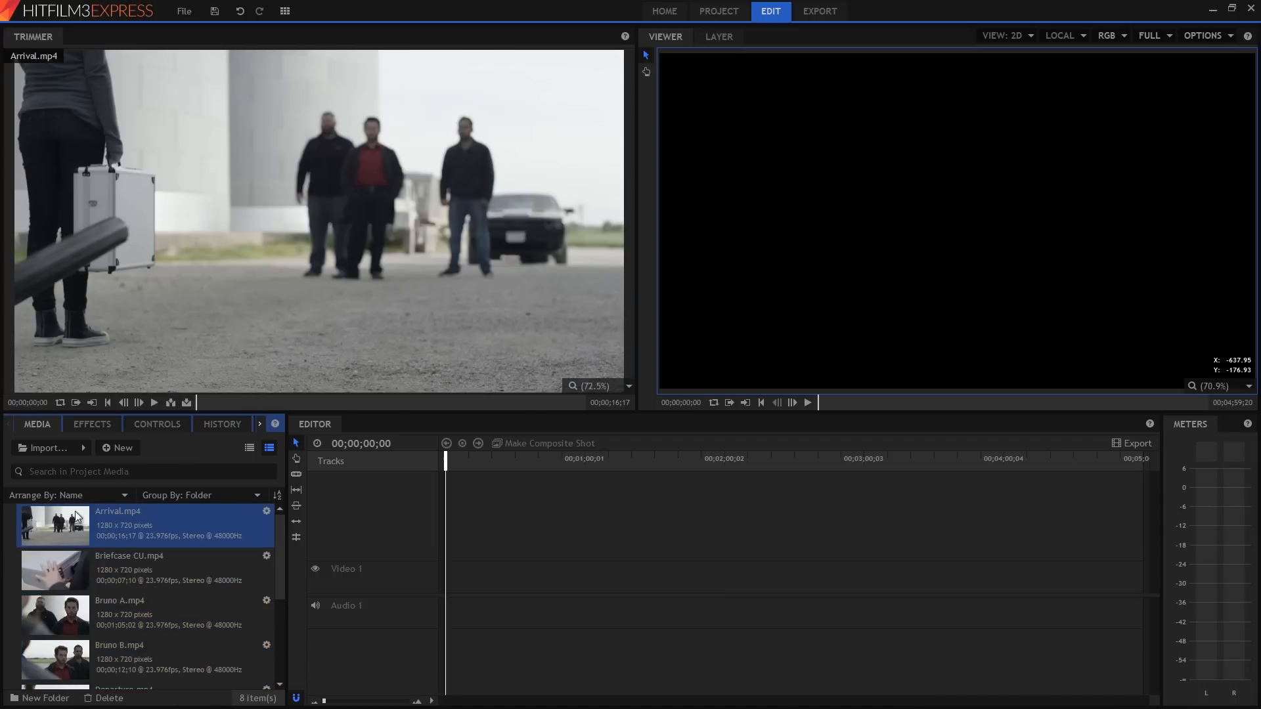
left_click(61, 568)
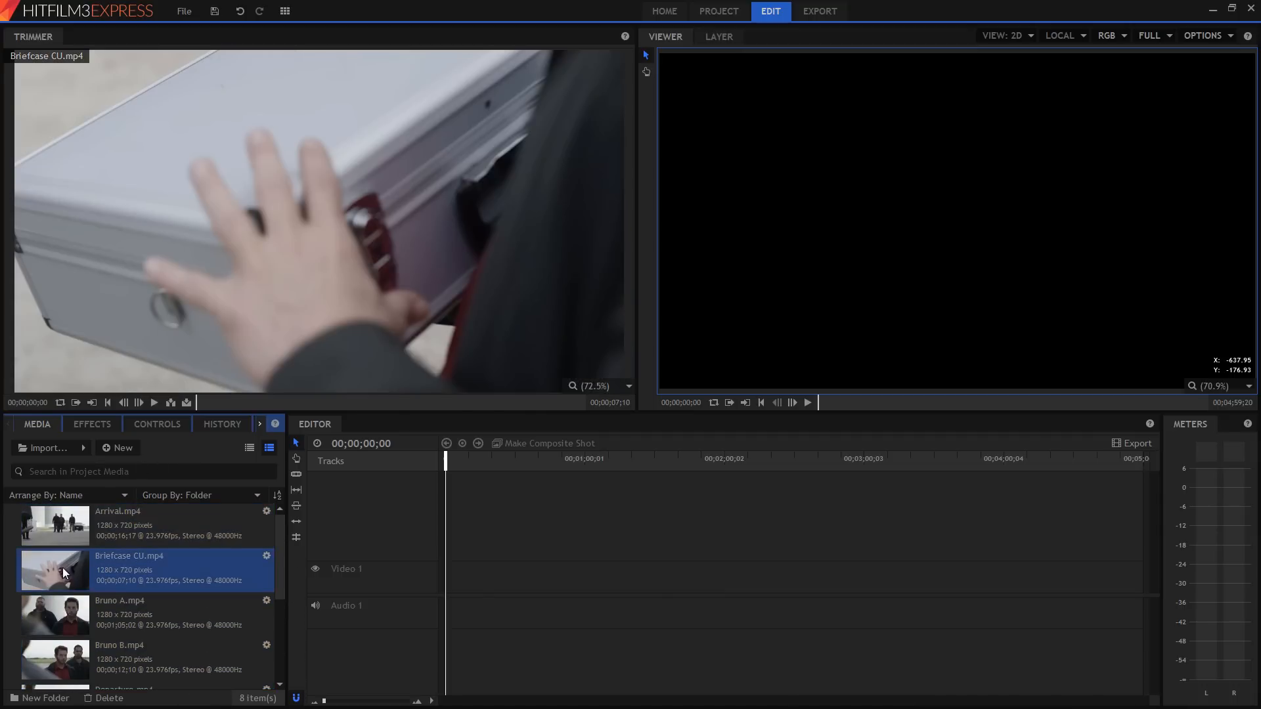
left_click(64, 620)
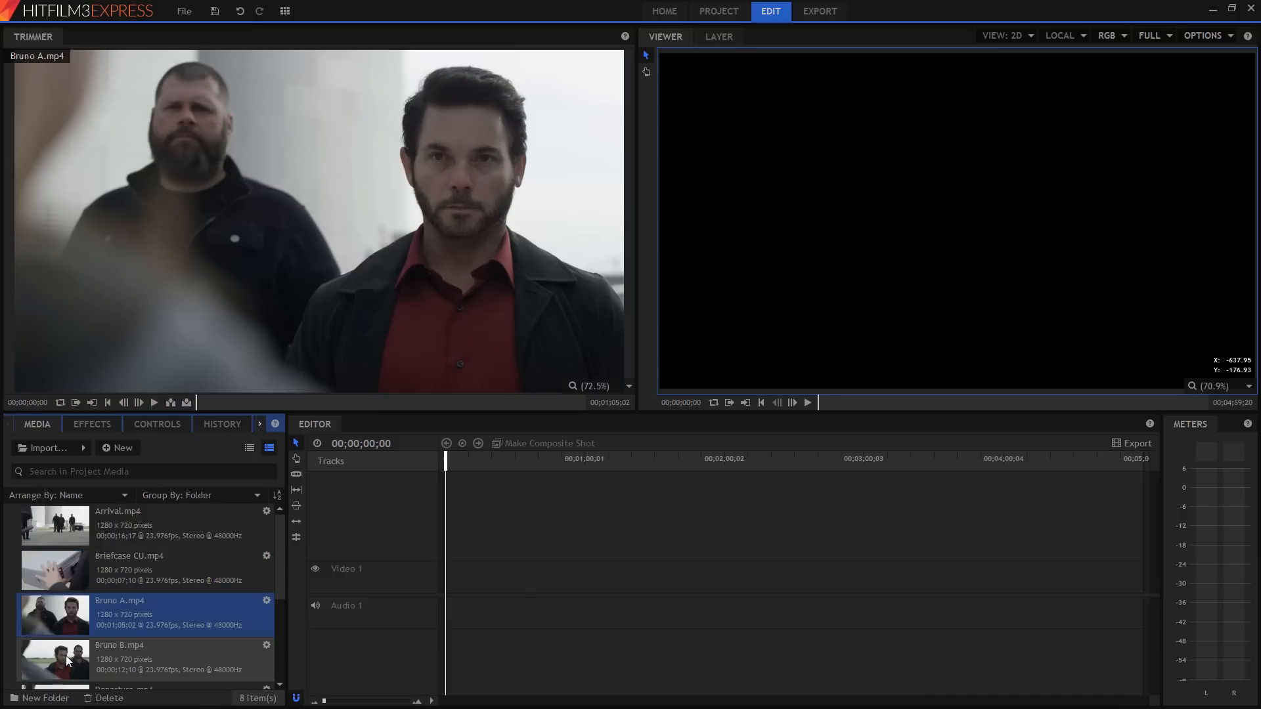
scroll(65, 647, "down", 2)
left_click(64, 636)
scroll(64, 636, "down", 1)
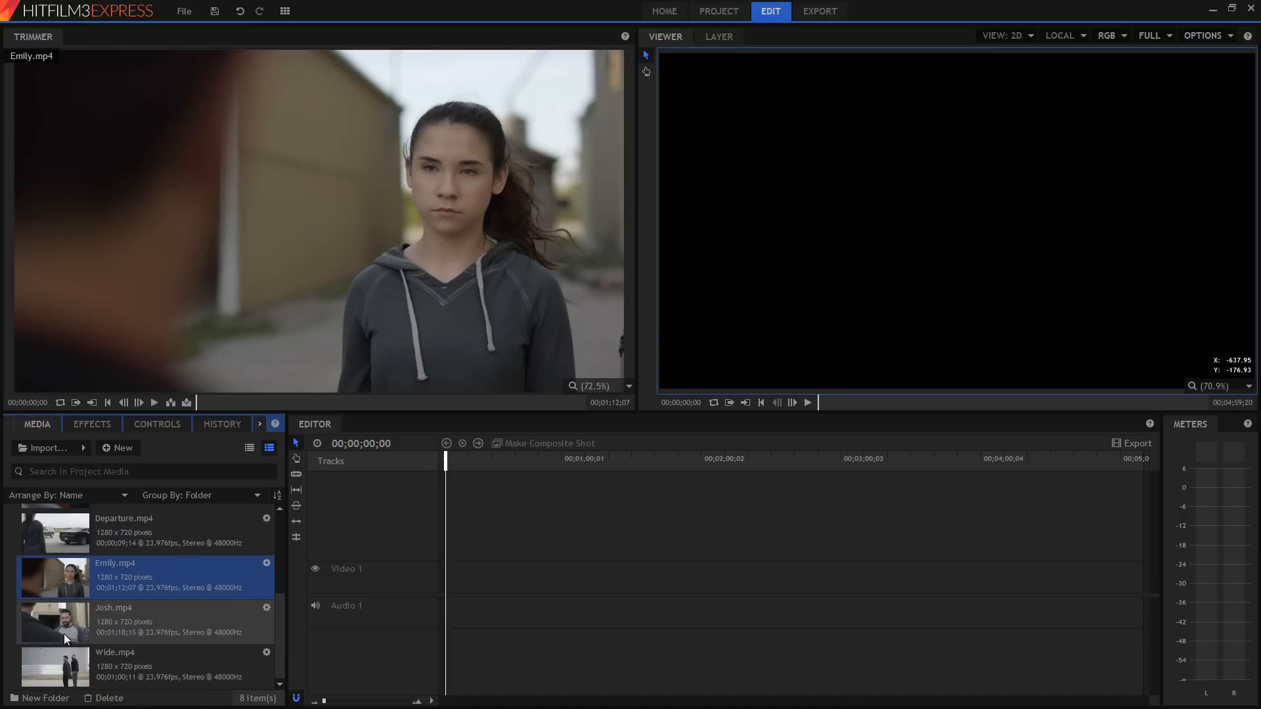
scroll(58, 620, "up", 3)
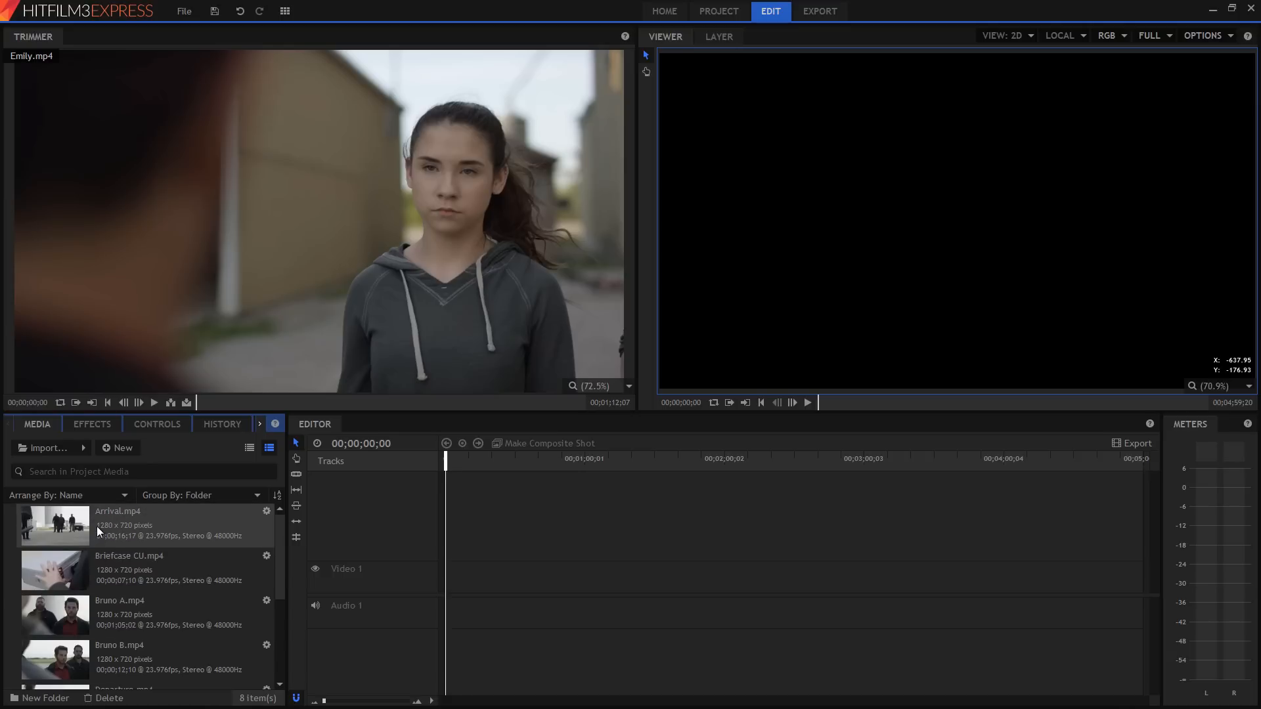
Review the arranging and grouping options for the project media and compare its plain list with the thumbnail view.
left_click(86, 494)
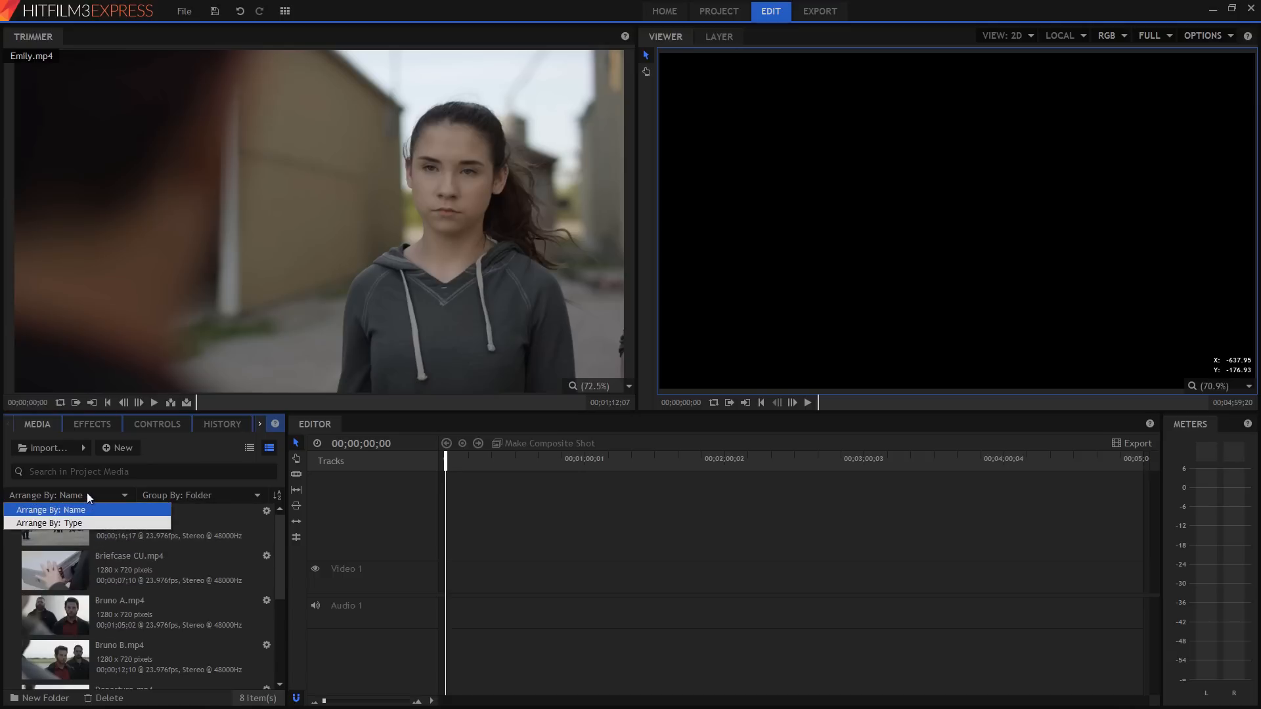
left_click(164, 510)
left_click(185, 497)
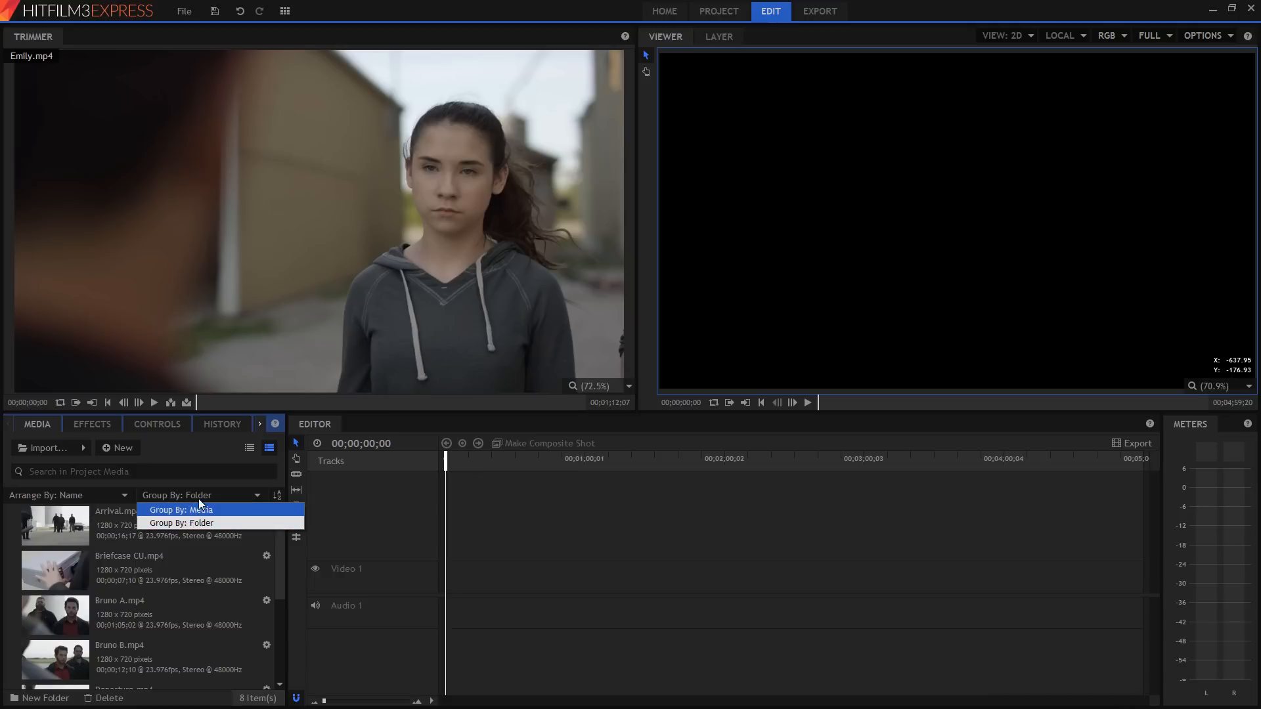
left_click(207, 486)
left_click(251, 448)
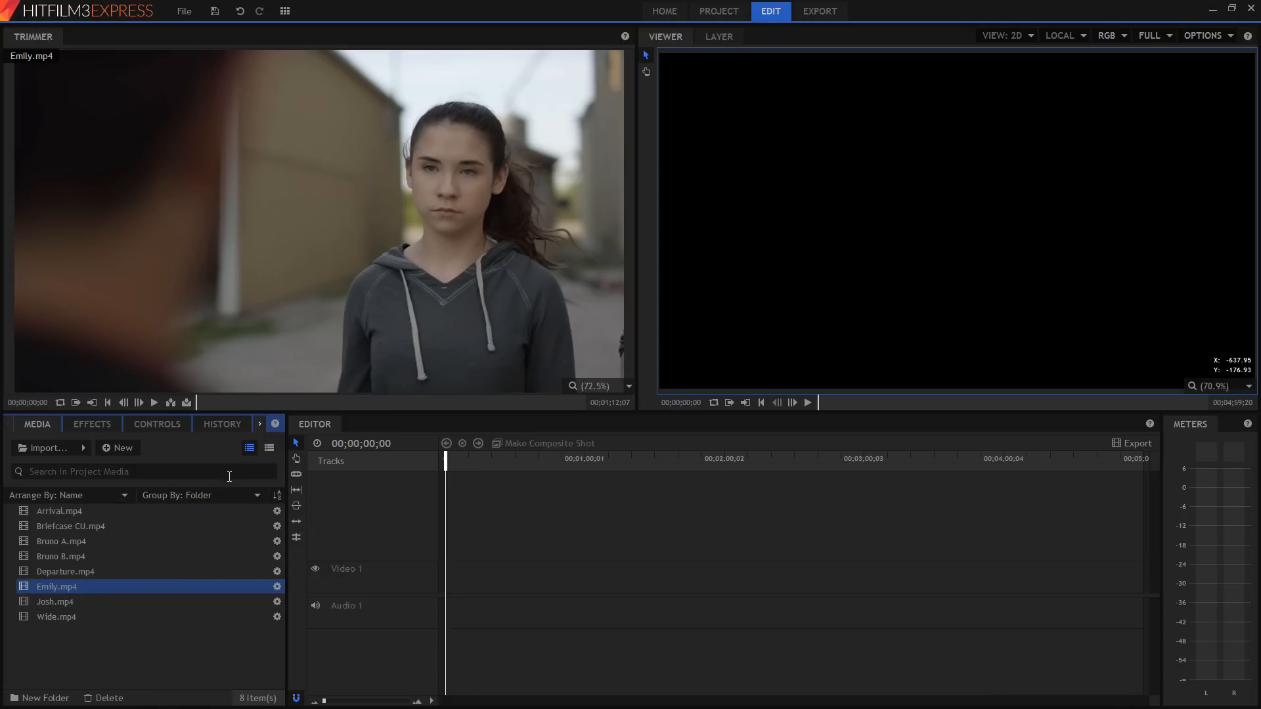
left_click(269, 452)
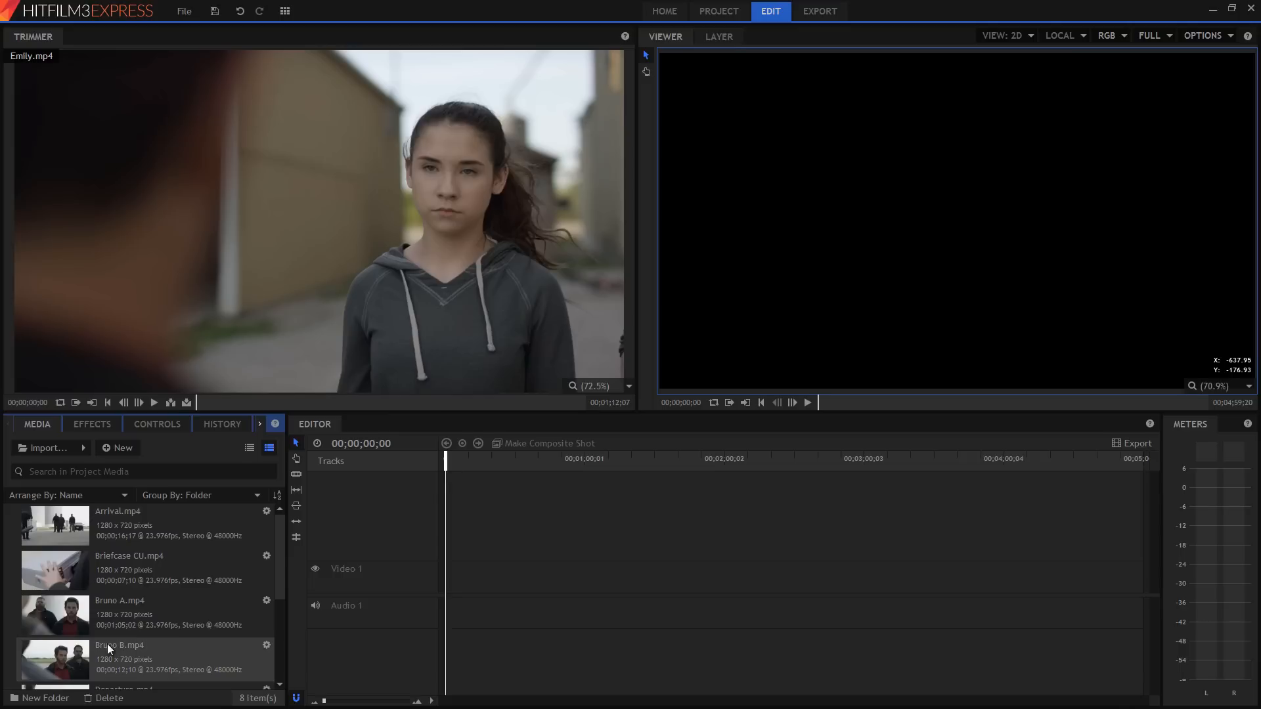
Trim Arrival.mp4 to the section from 00;00;03;19 to 00;00;13;08 and insert it at the start of the timeline.
left_click(83, 530)
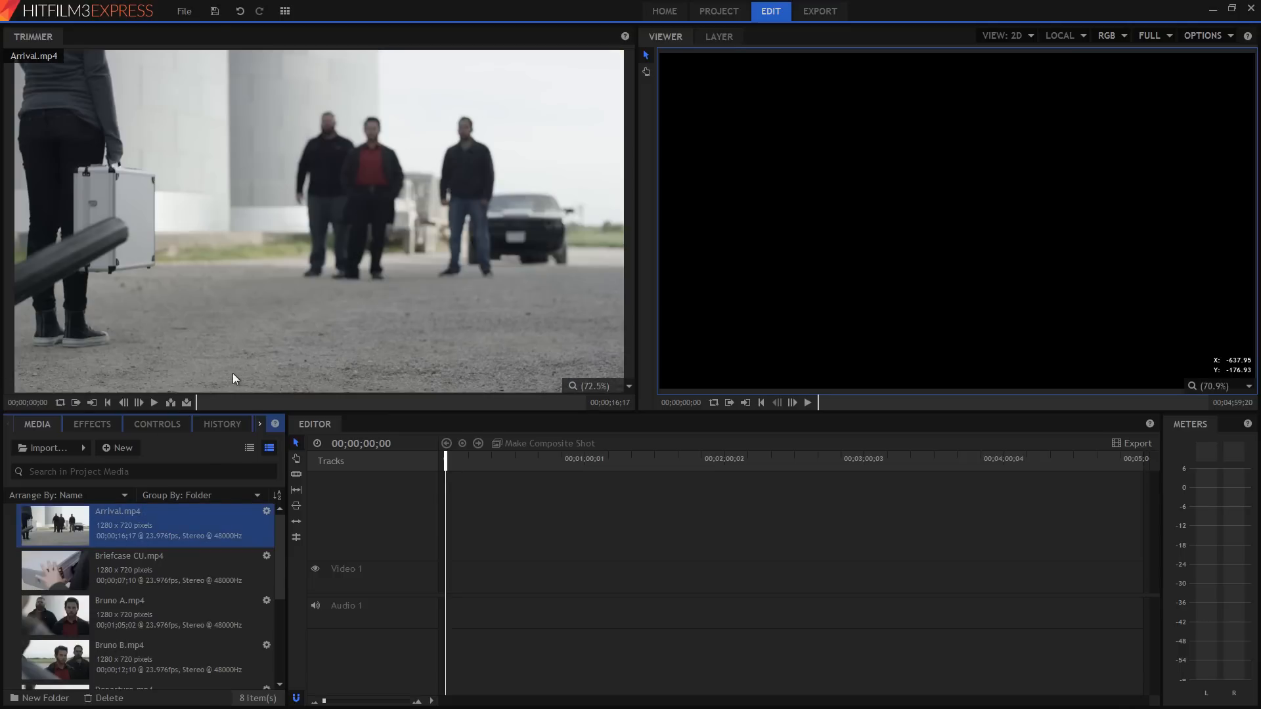
left_click(152, 403)
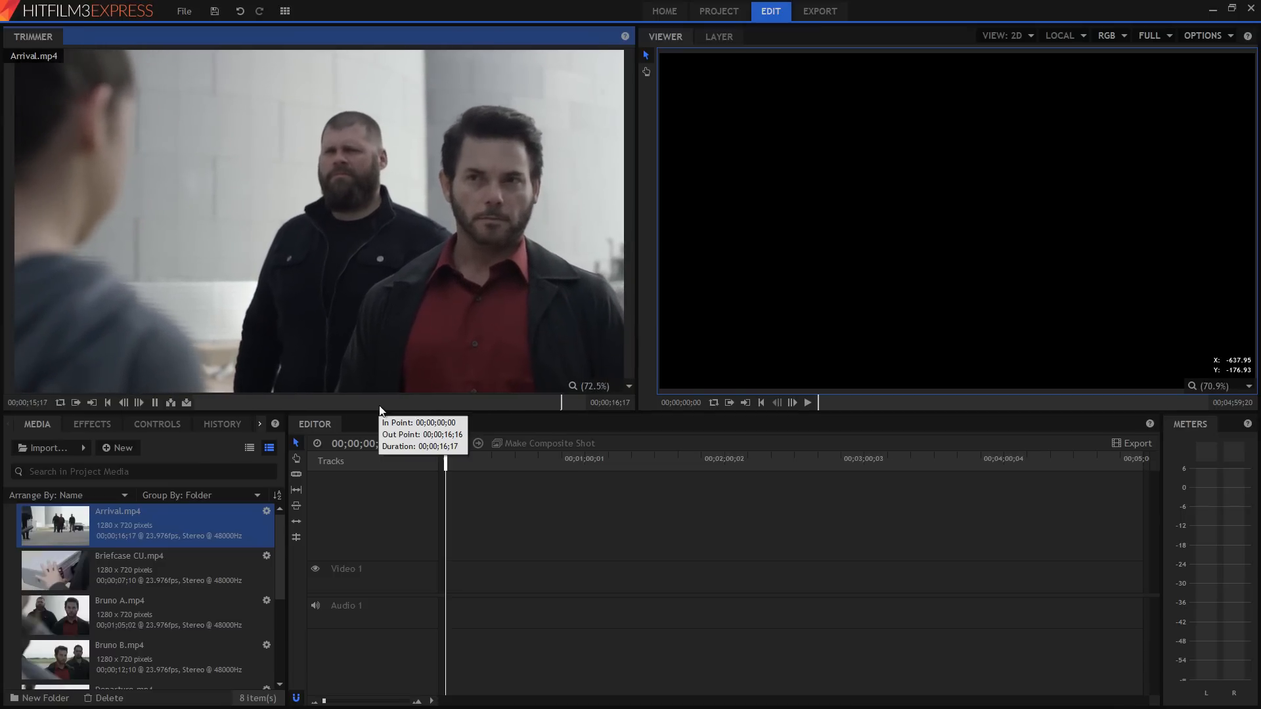
left_click_drag(379, 407, 284, 406)
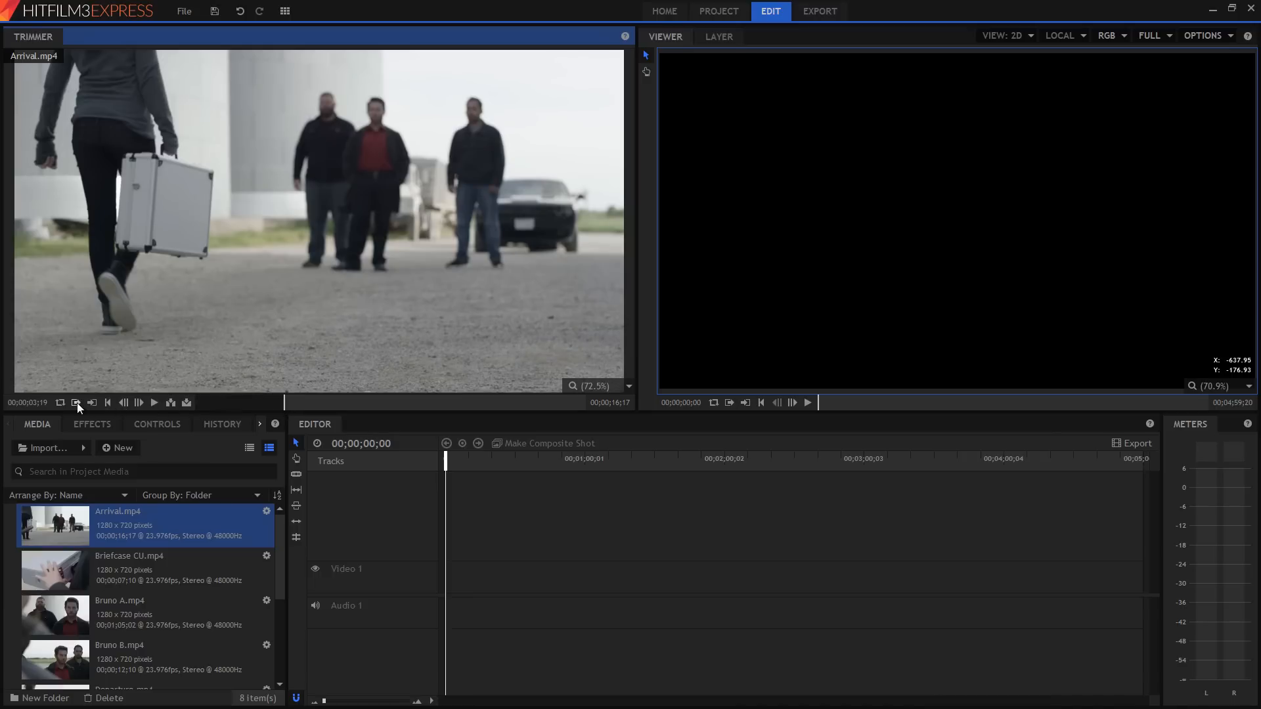
left_click_drag(286, 403, 506, 402)
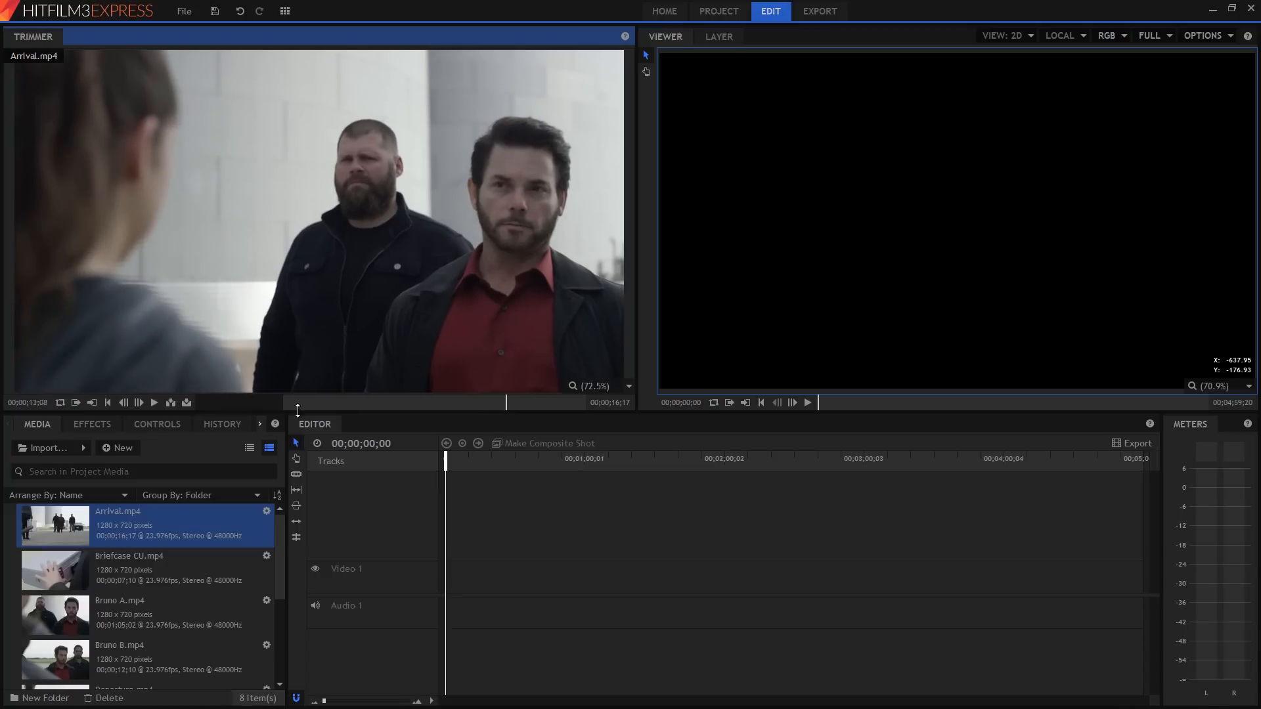
left_click(89, 403)
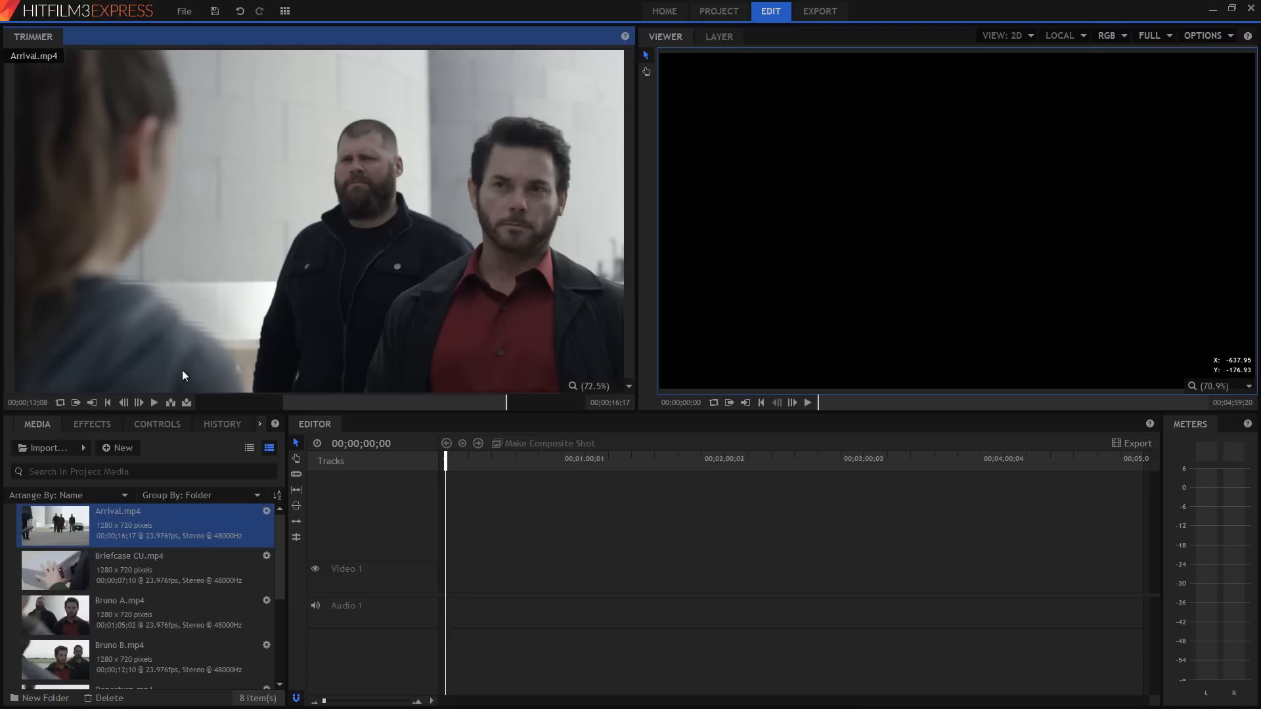
left_click(173, 404)
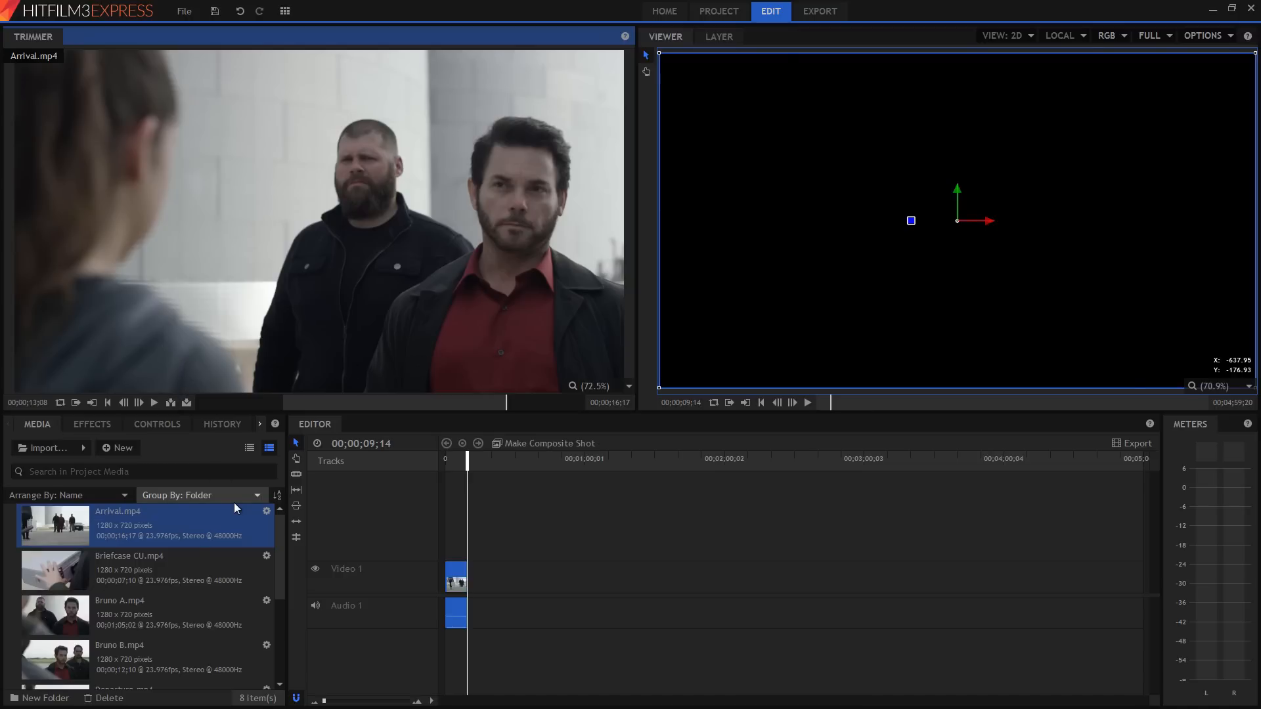
Set the timeline's video track size to Large and give the video area more height, with the timeline zoomed in on the clip.
left_click(433, 701)
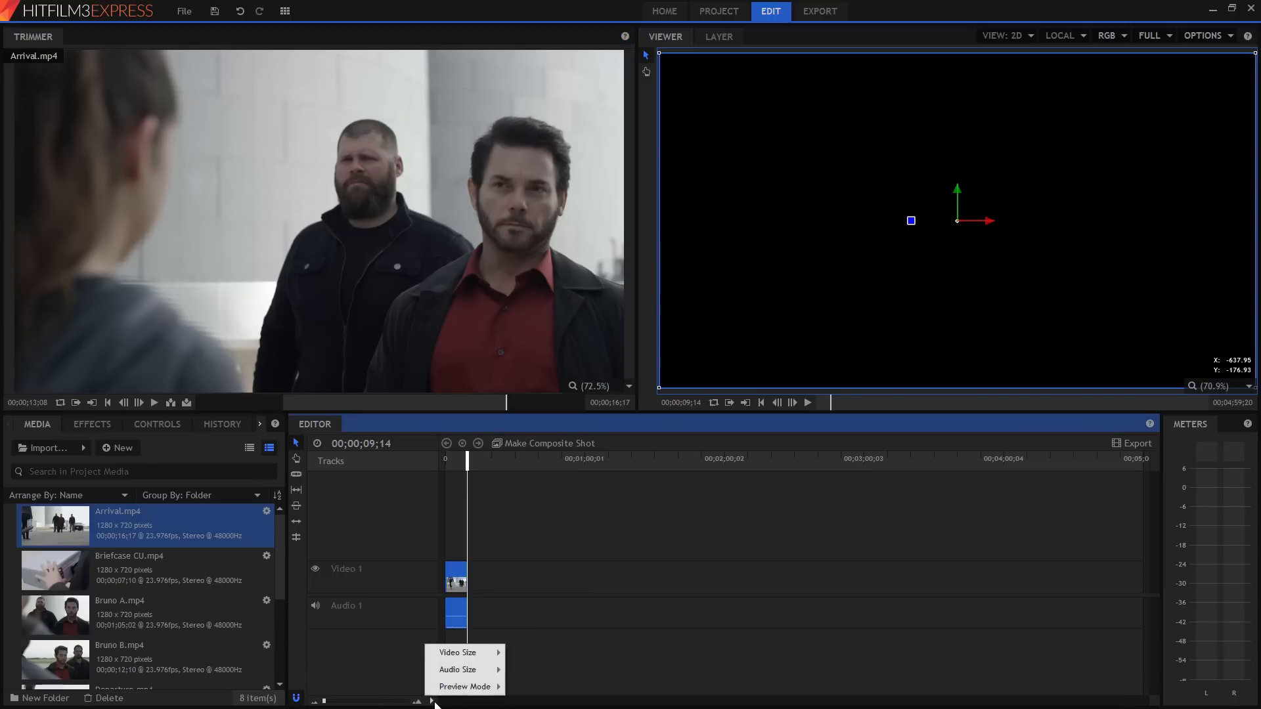
mouse_move(487, 658)
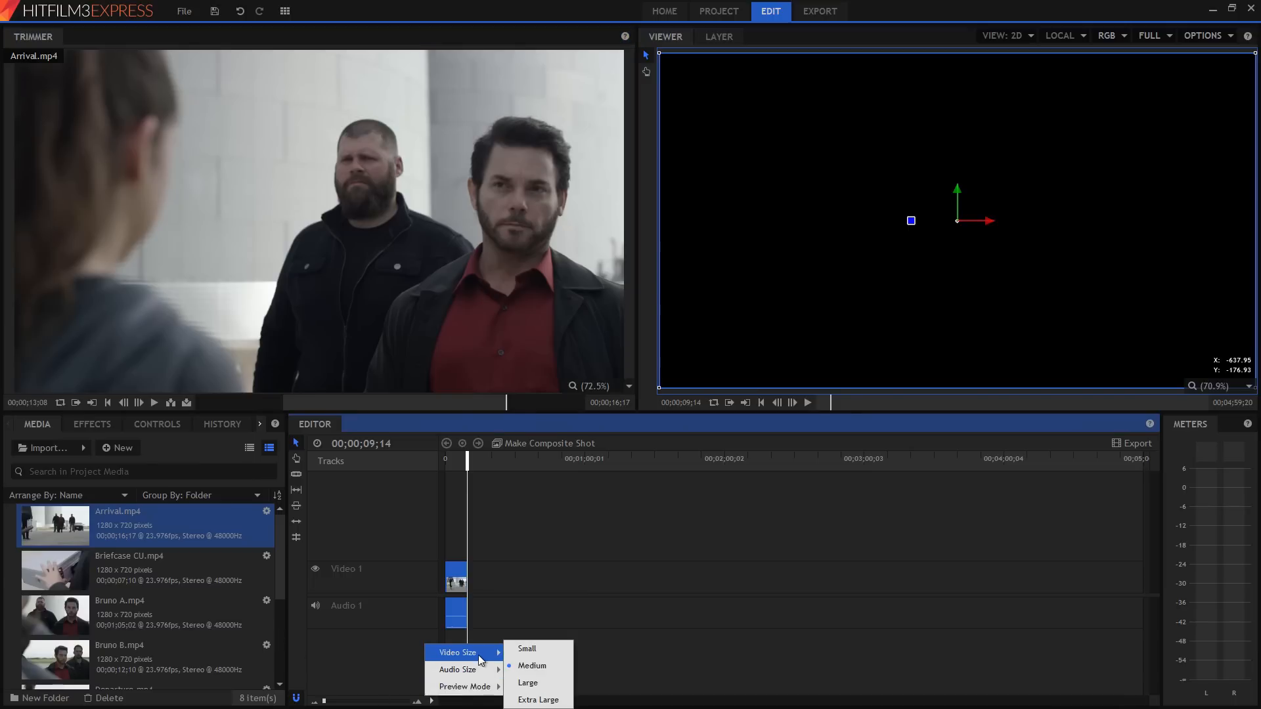
left_click(544, 685)
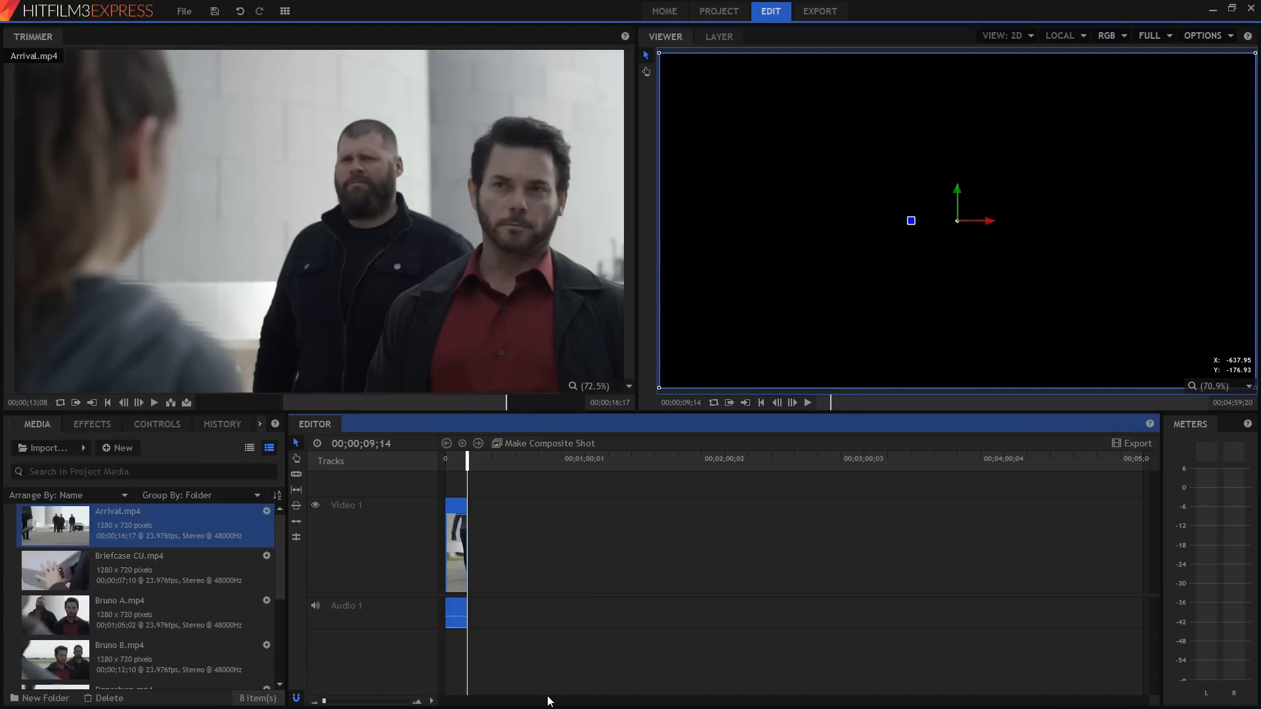
mouse_move(393, 596)
left_mouse_down()
mouse_move(394, 631)
mouse_move(391, 610)
left_mouse_up()
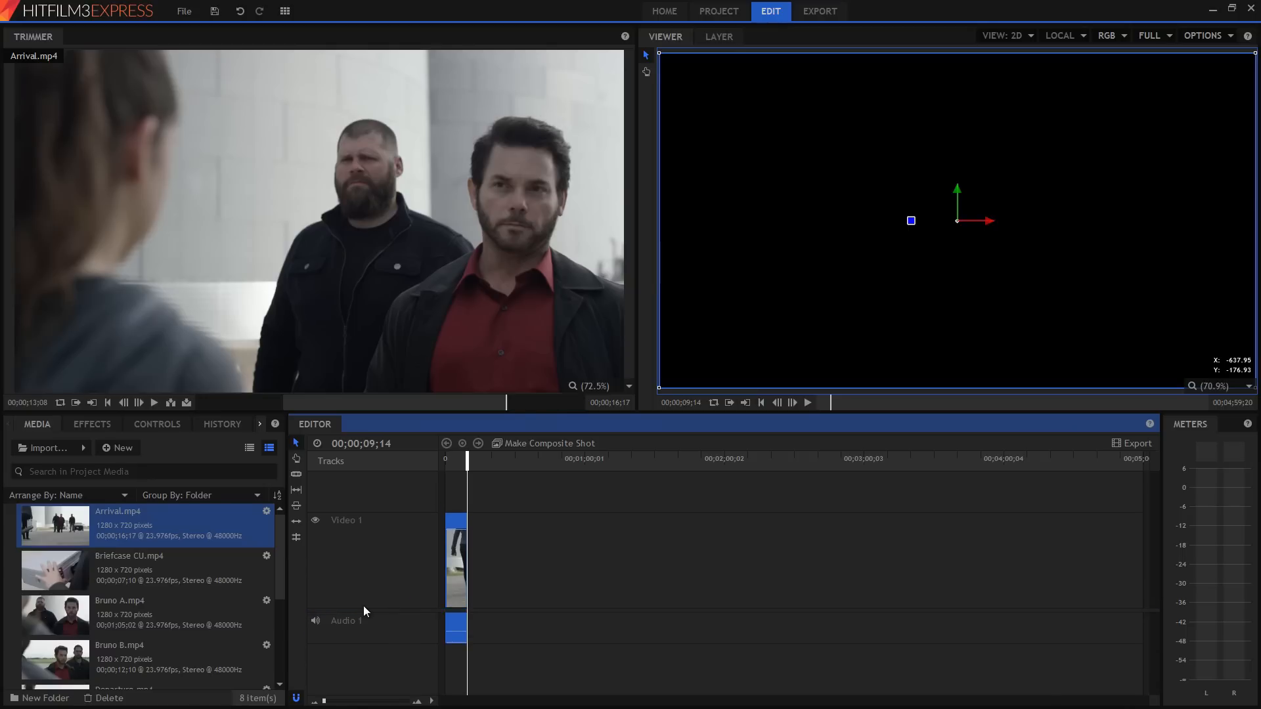
left_click(417, 702)
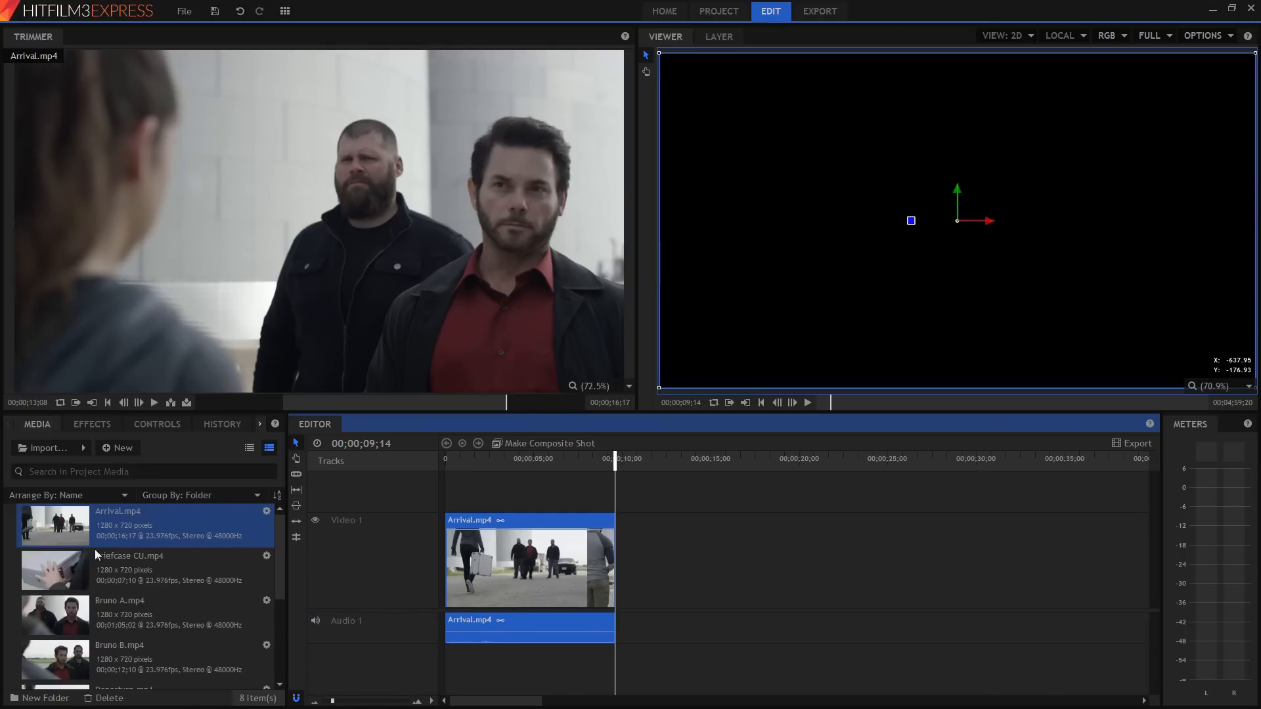
Trim Emily.mp4 to a short section ending at 00;00;04;01 and place it on the timeline directly after the Arrival clip.
scroll(111, 572, "down", 4)
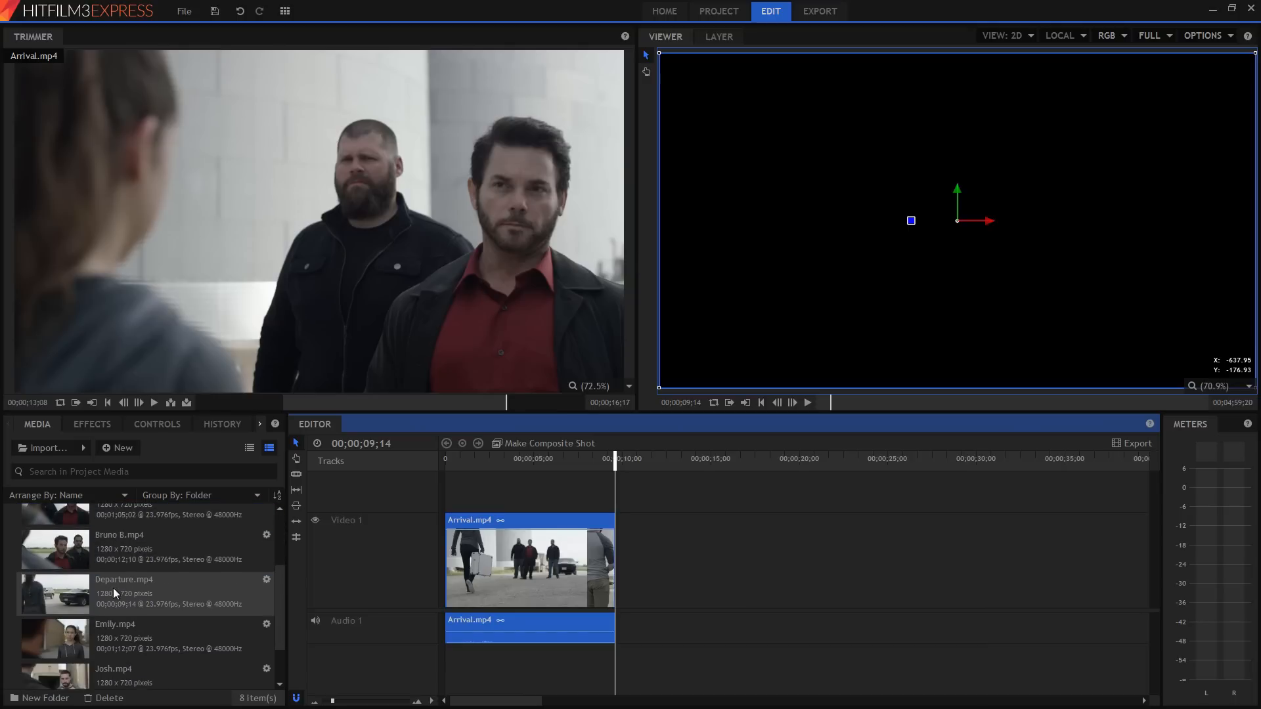
scroll(117, 611, "down", 1)
left_click(120, 616)
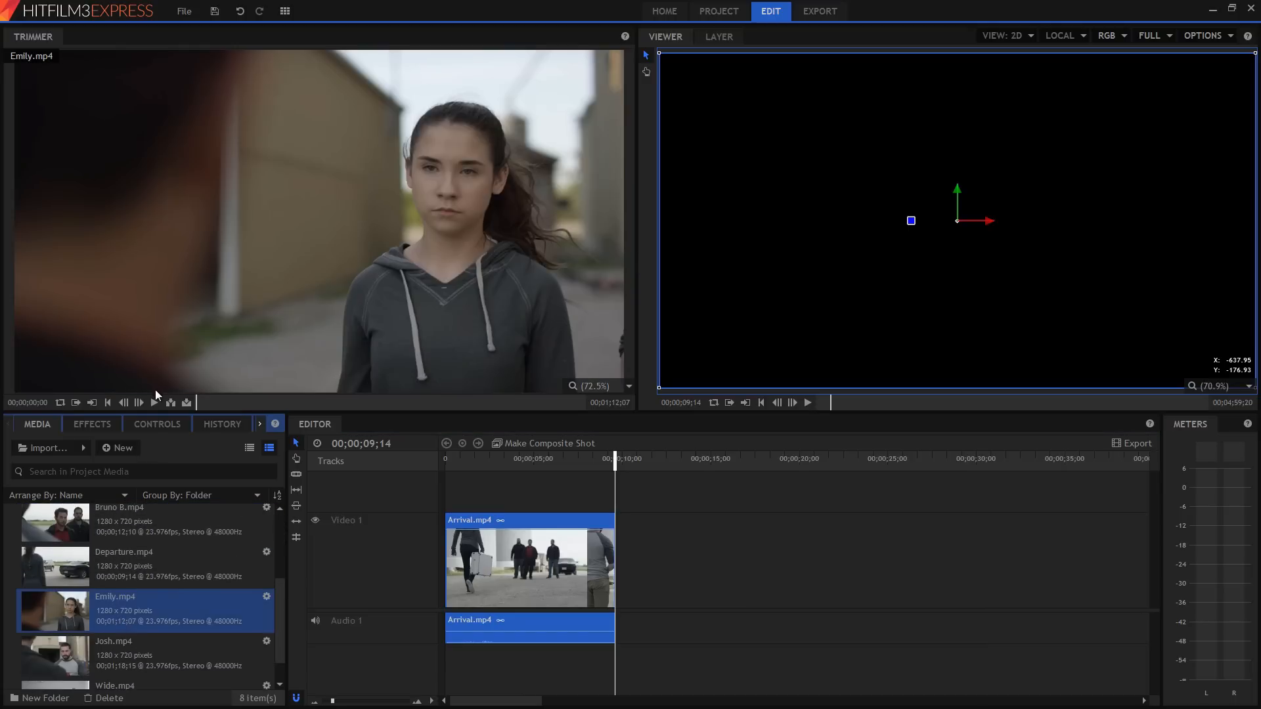
left_click_drag(198, 402, 216, 404)
left_click_drag(293, 277, 619, 562)
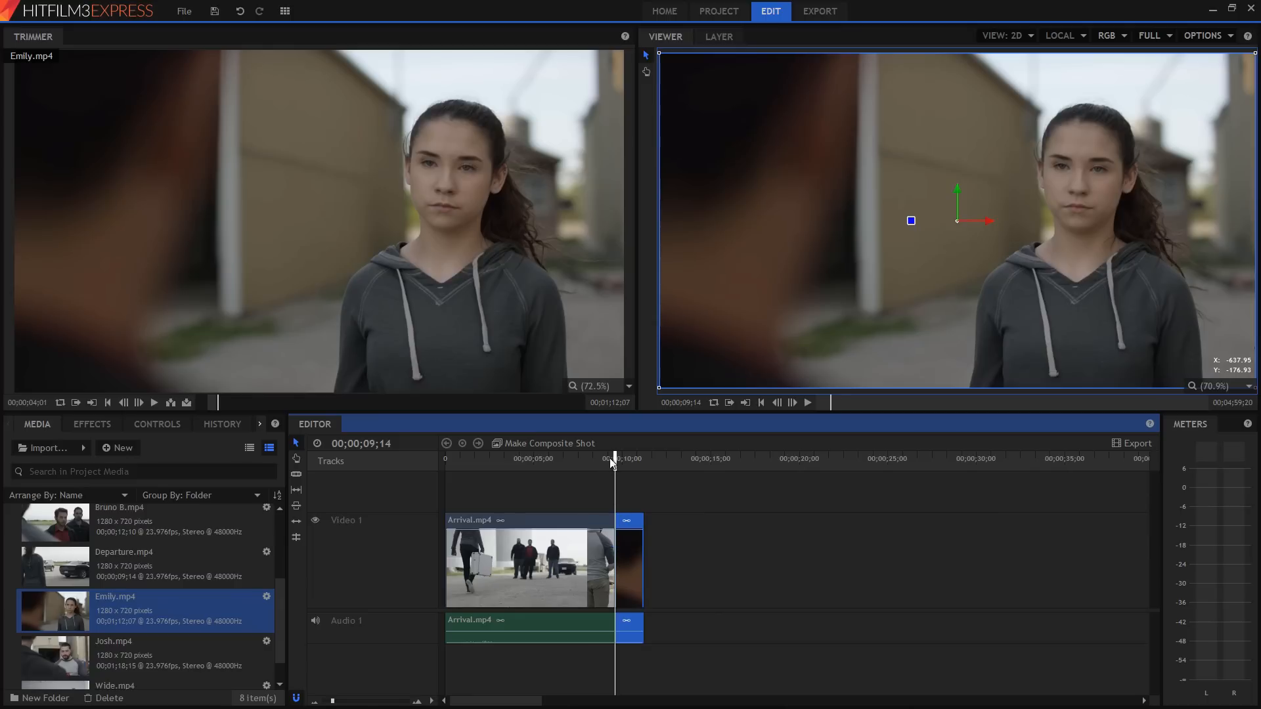
Trim Josh.mp4 to a short section ending at 00;00;09;07, place it directly after the Emily clip and play the cut.
left_click_drag(615, 458, 652, 464)
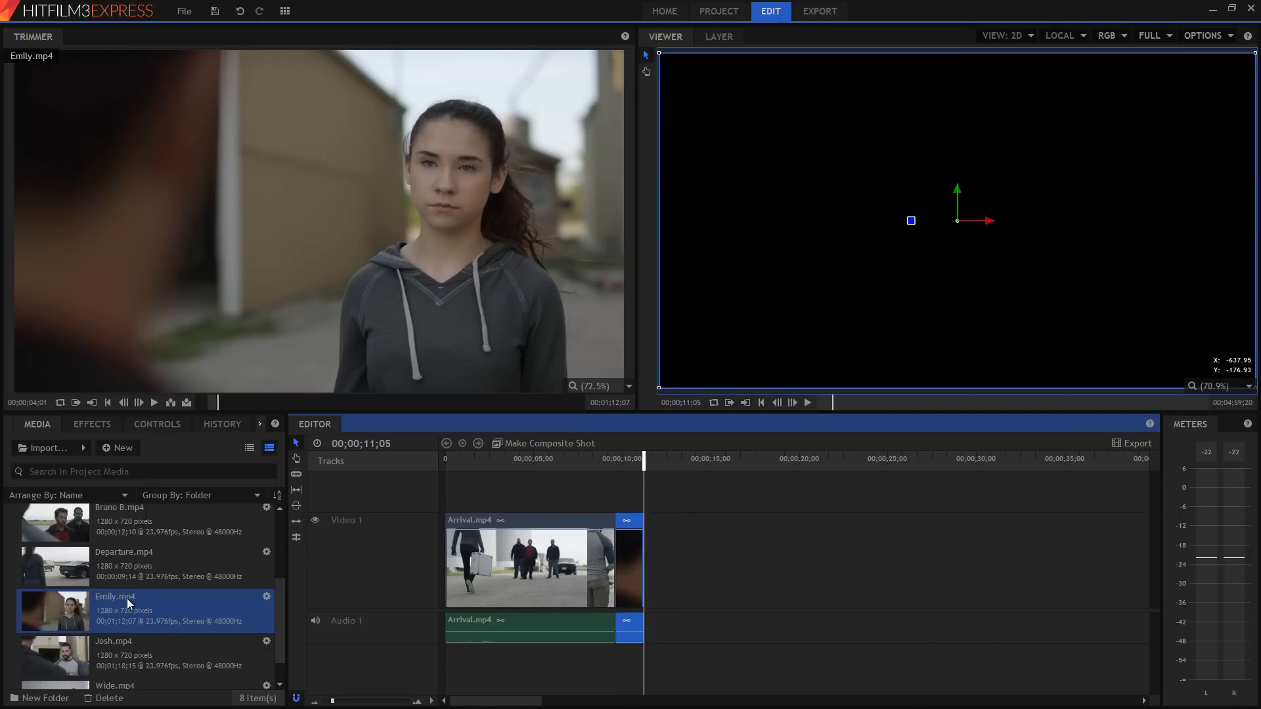
left_click(140, 650)
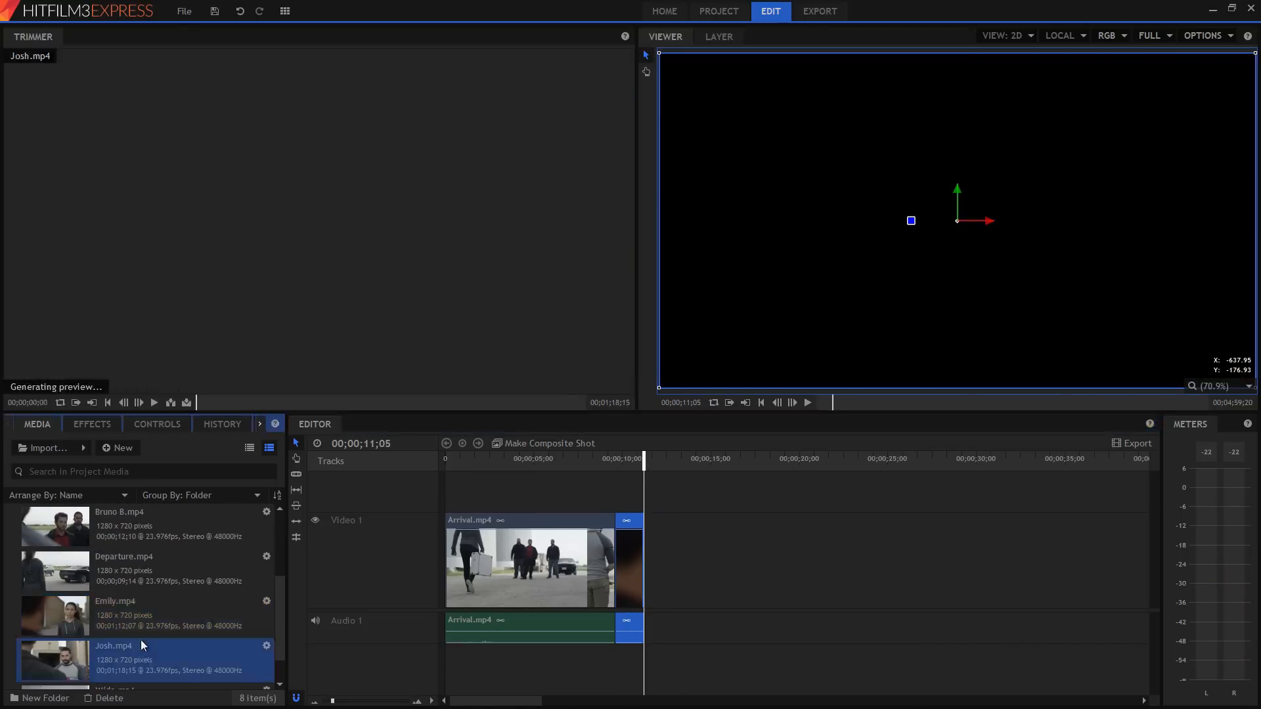
left_click_drag(202, 396, 241, 405)
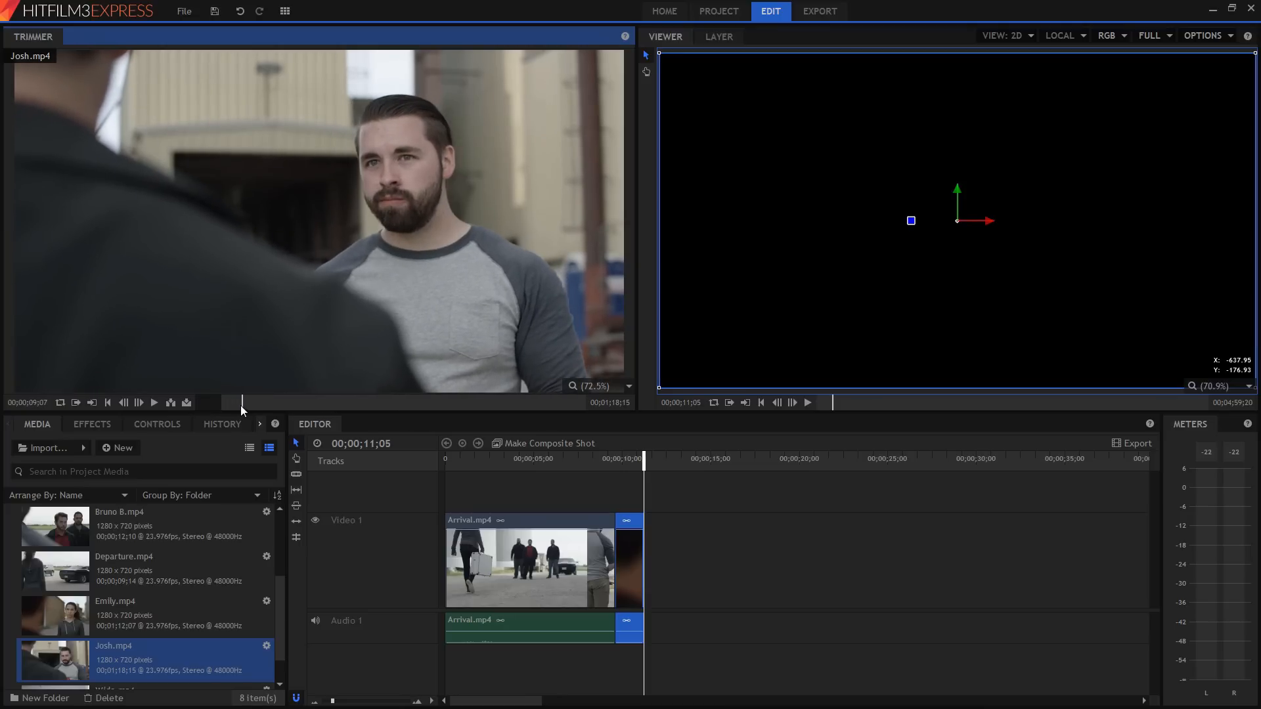
key("o")
left_click_drag(412, 379, 652, 543)
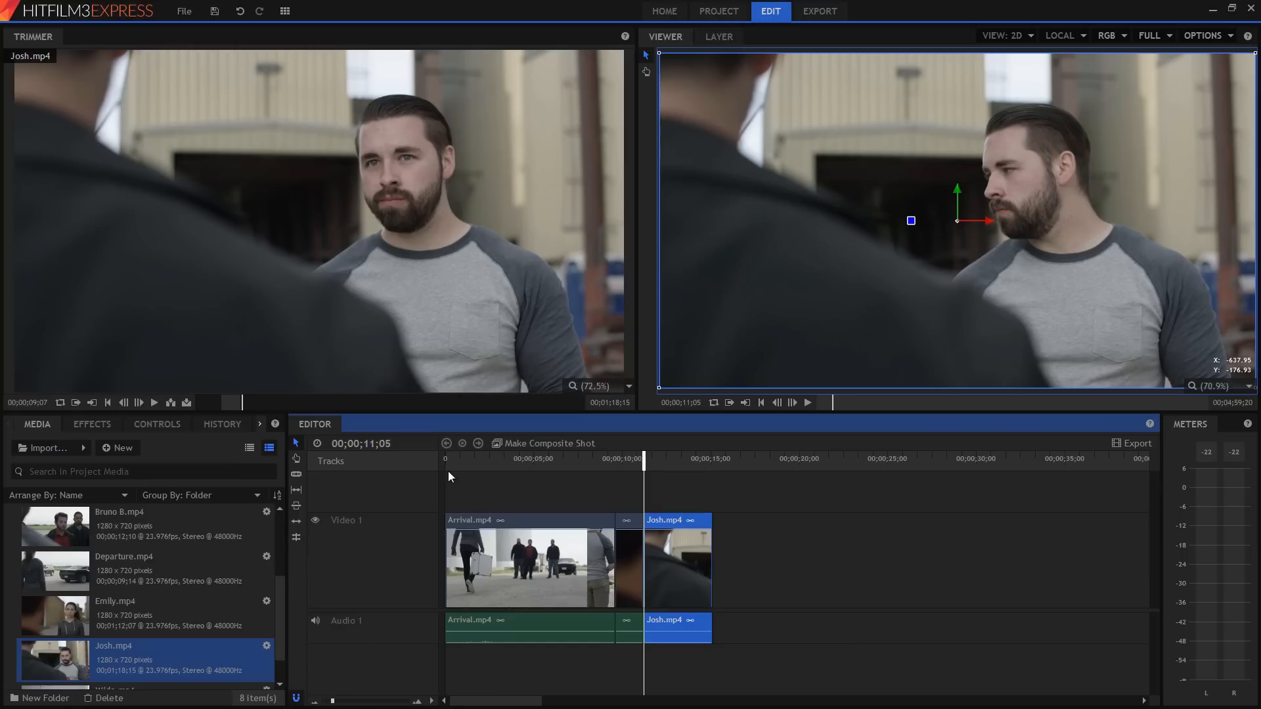
left_click(583, 459)
key("space")
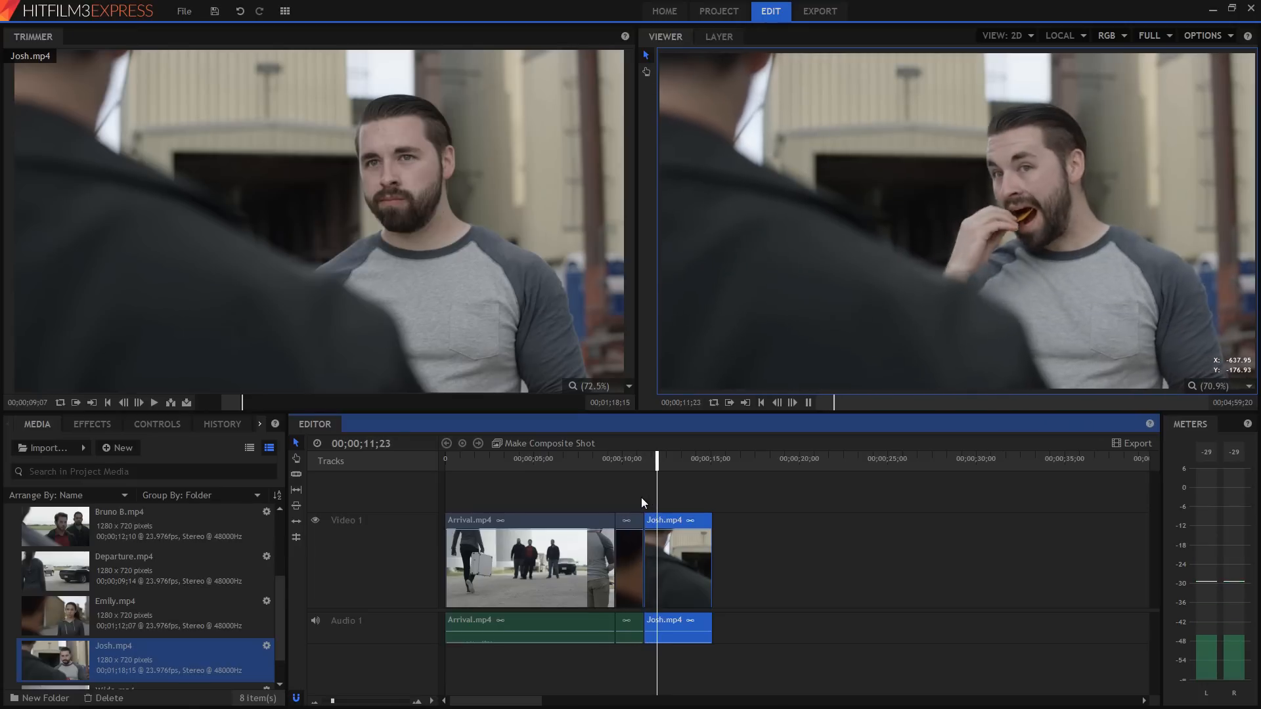
key("space")
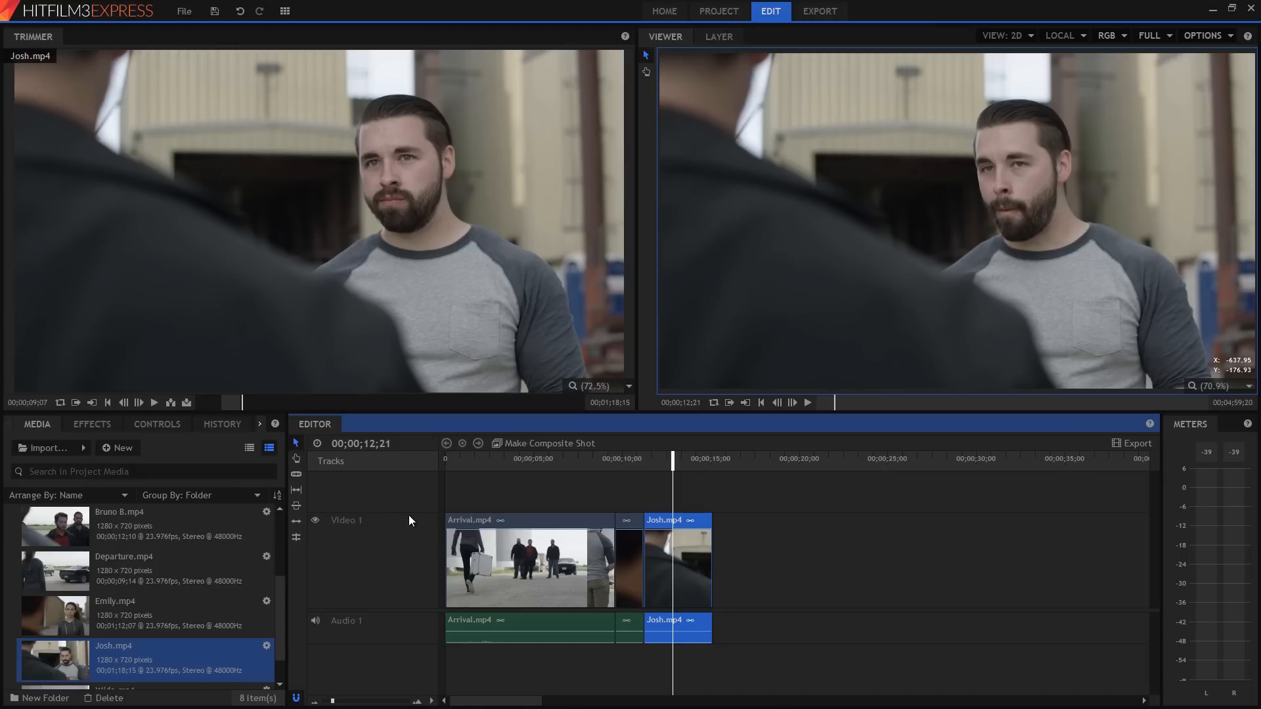
Try moving the Josh clip and selecting all three clips on the timeline together, and clear the selection.
mouse_move(665, 522)
left_mouse_down()
mouse_move(897, 550)
mouse_move(665, 530)
left_mouse_up()
left_click_drag(789, 560, 514, 538)
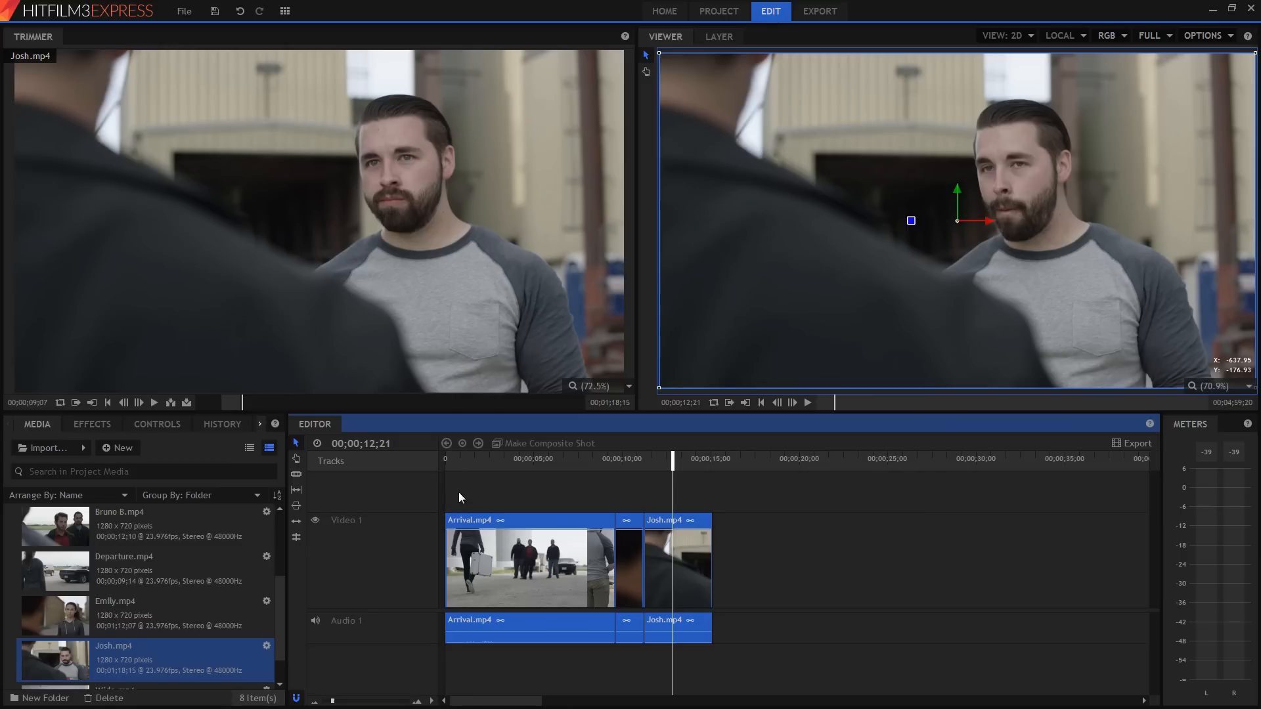
left_click(478, 483)
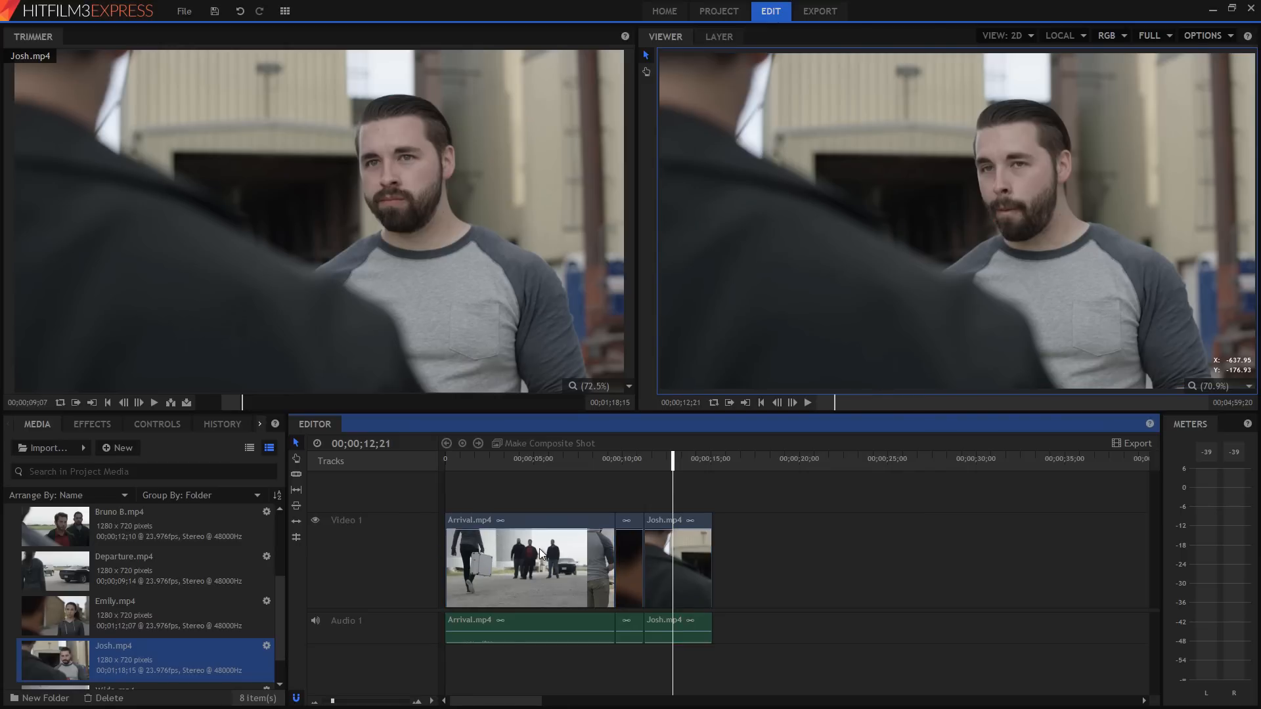
Trim about half a second off the end of the Josh clip on the timeline.
left_click_drag(671, 453, 568, 453)
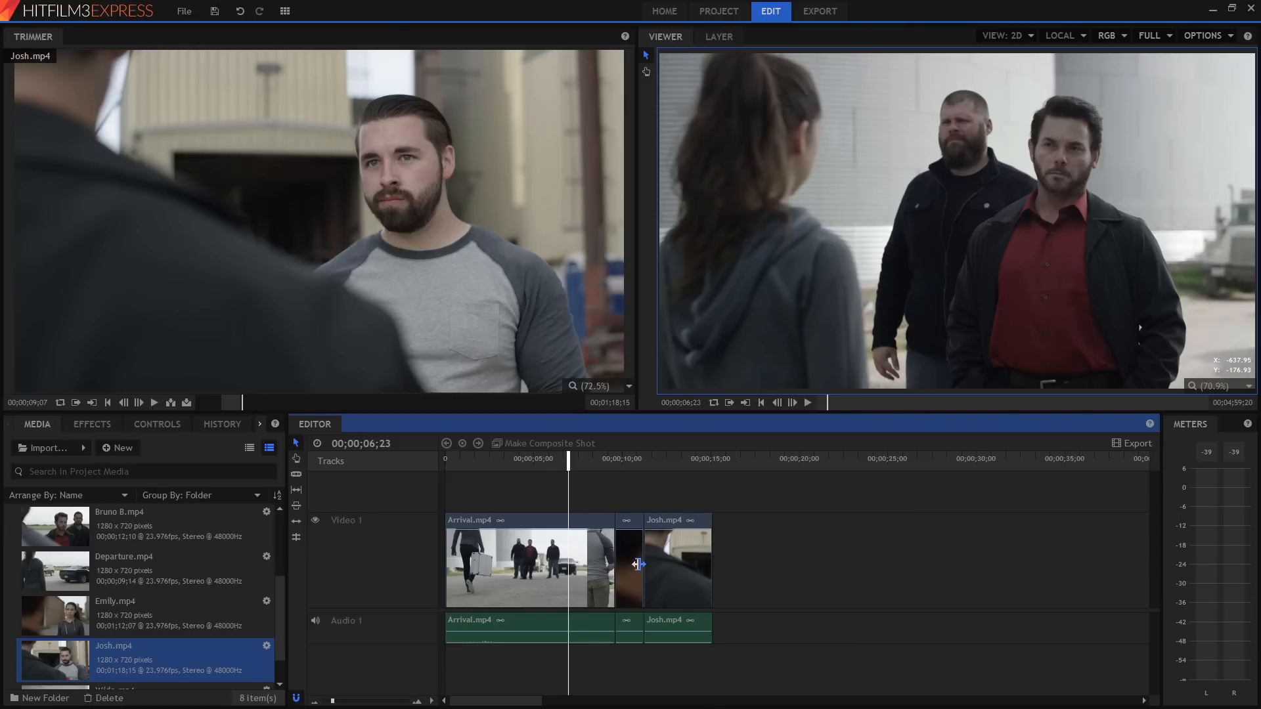
left_click(707, 564)
mouse_move(707, 564)
left_mouse_down()
mouse_move(656, 564)
mouse_move(701, 565)
left_mouse_up()
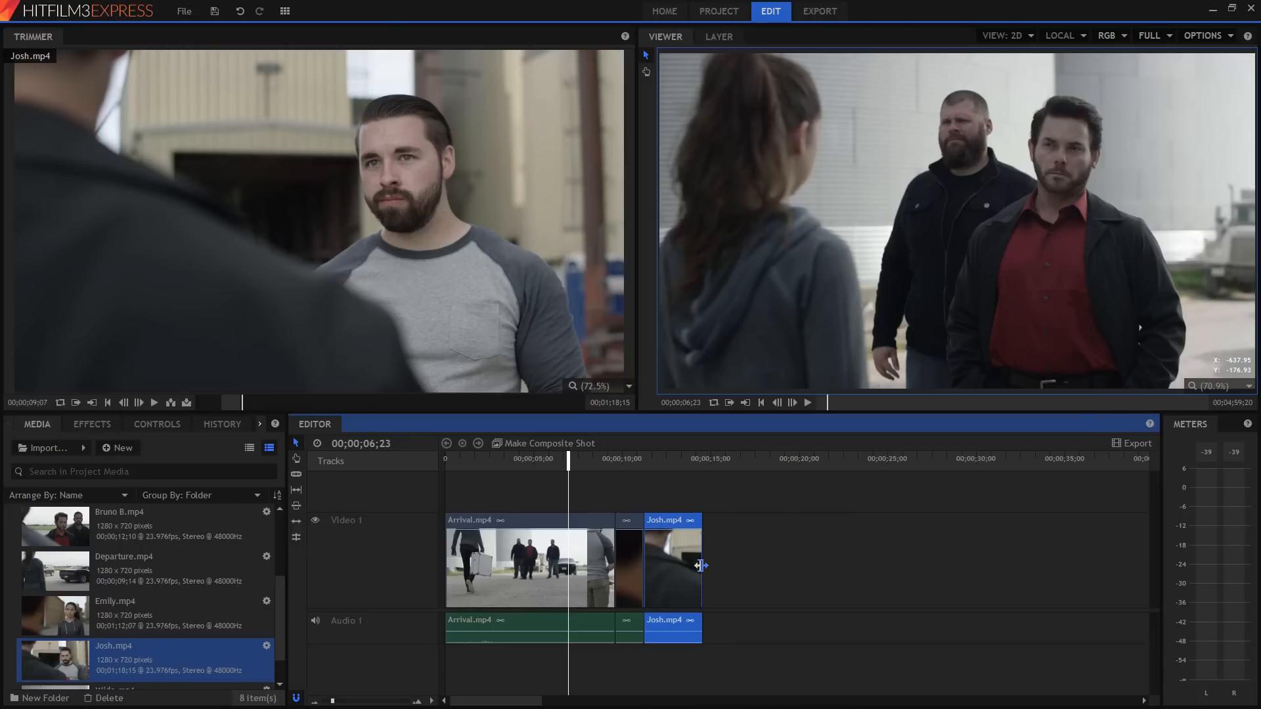
Shorten the end of the Arrival clip to about 00;00;07;00 and move the Emily and Josh clips earlier to close the gap.
mouse_move(613, 572)
left_mouse_down()
mouse_move(569, 573)
mouse_move(609, 577)
left_mouse_up()
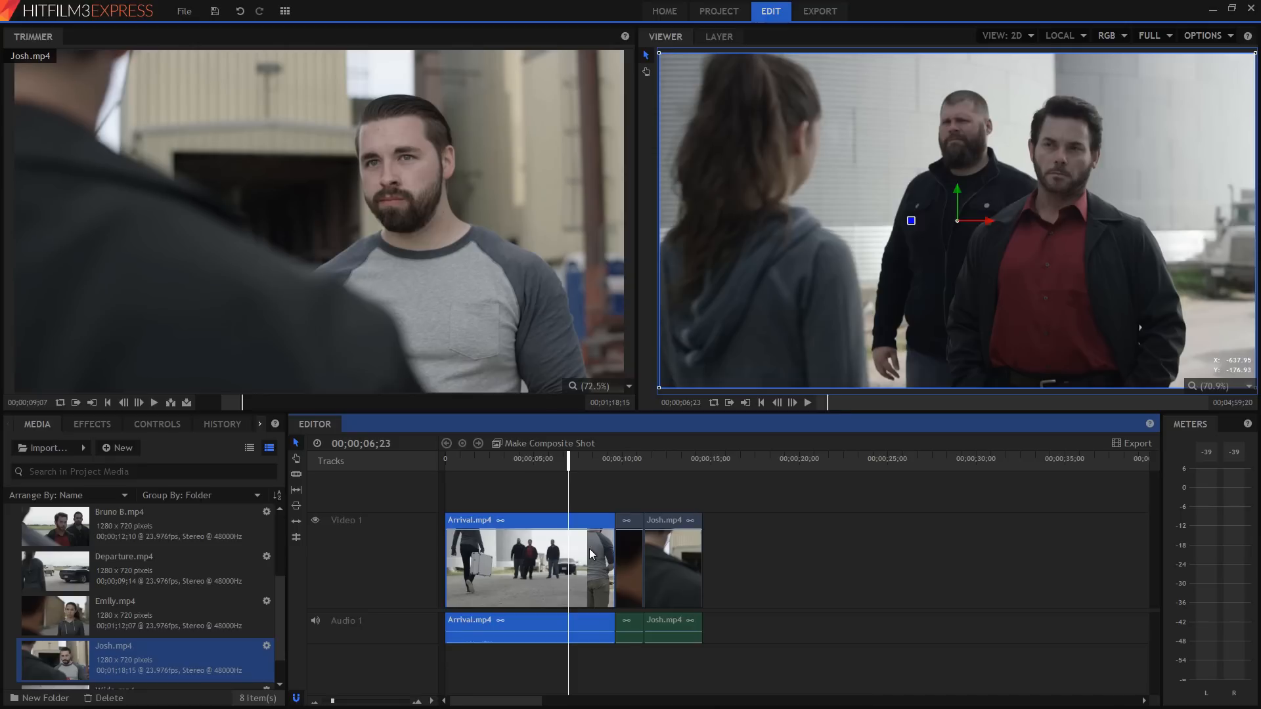
mouse_move(568, 460)
left_mouse_down()
mouse_move(545, 459)
mouse_move(608, 457)
mouse_move(537, 458)
mouse_move(636, 467)
mouse_move(580, 467)
left_mouse_up()
mouse_move(608, 546)
left_mouse_down()
mouse_move(553, 547)
mouse_move(597, 550)
mouse_move(585, 550)
left_mouse_up()
left_click_drag(668, 581, 625, 581)
left_click(539, 463)
key("space")
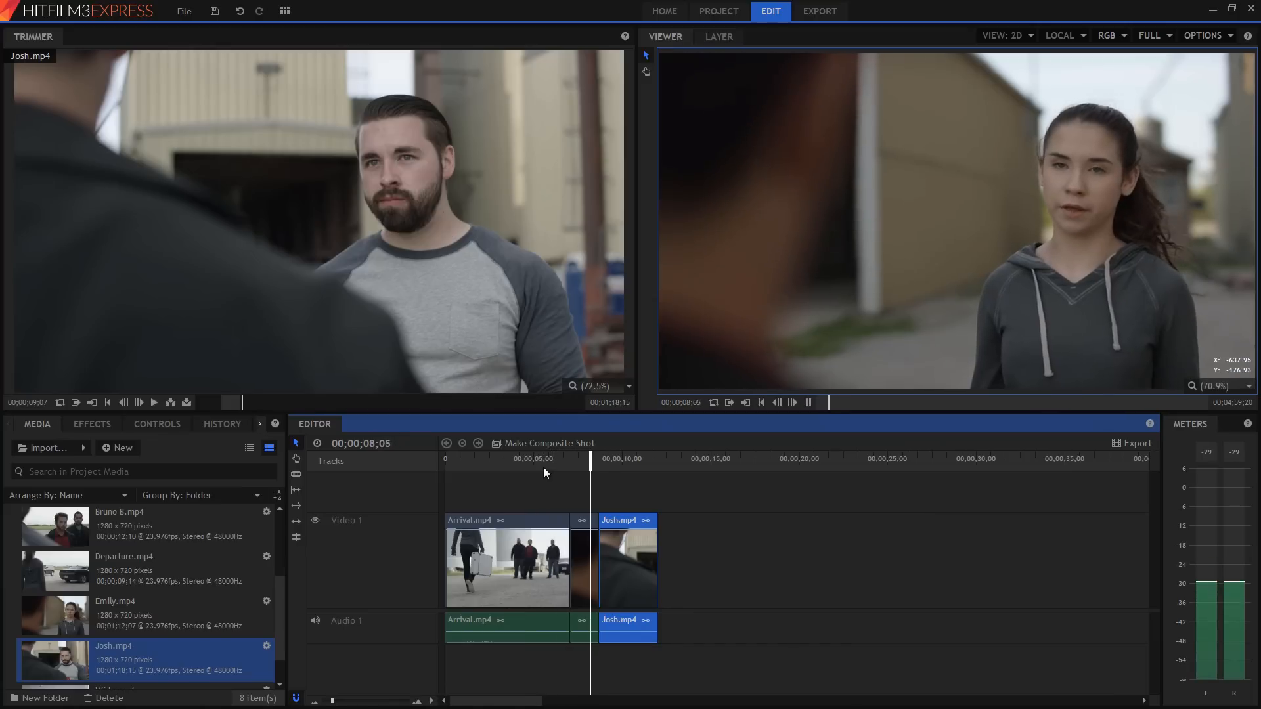
key("space")
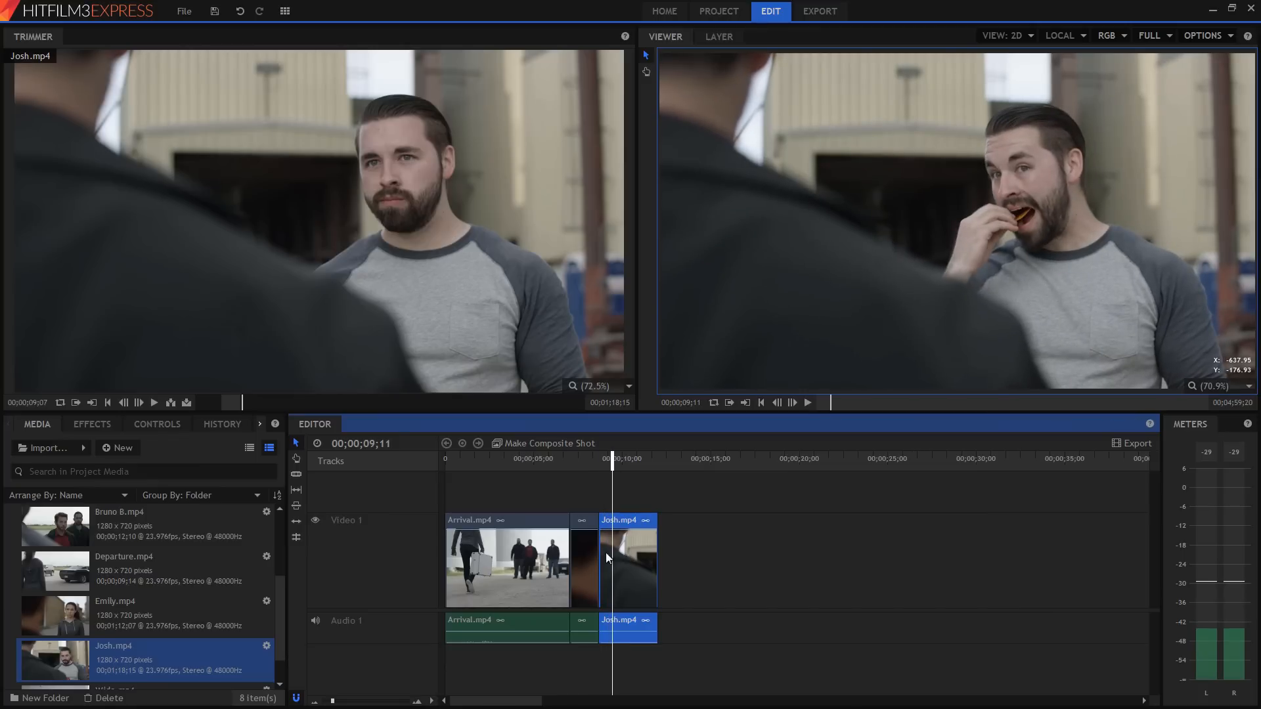
Step back through the edit history to the state right after the Josh clip was shortened.
left_click(215, 428)
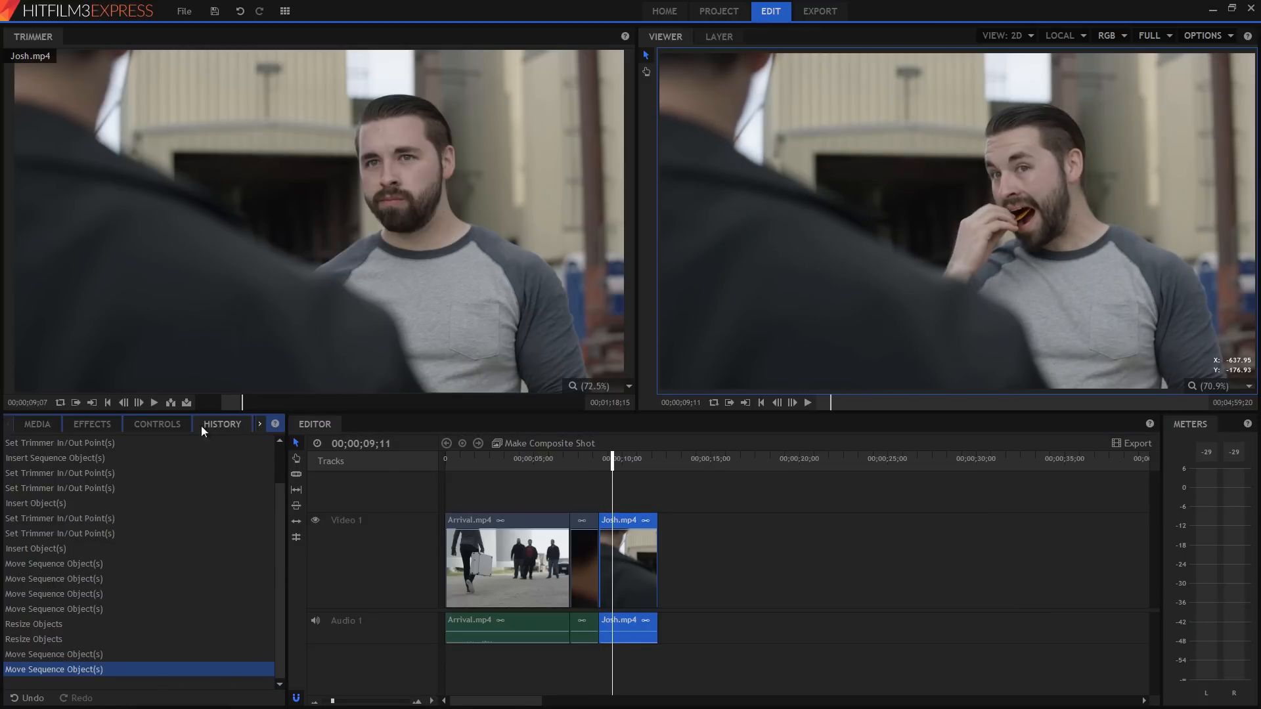
left_click(66, 655)
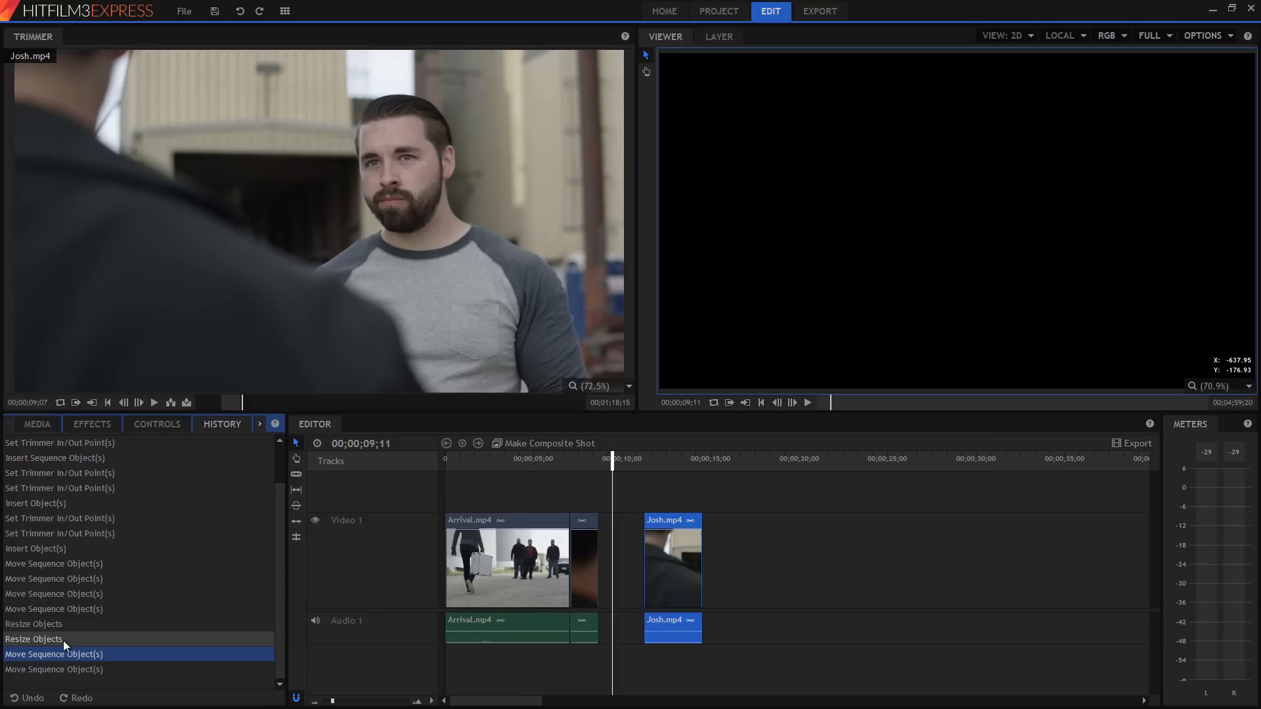
left_click(63, 640)
left_click(61, 625)
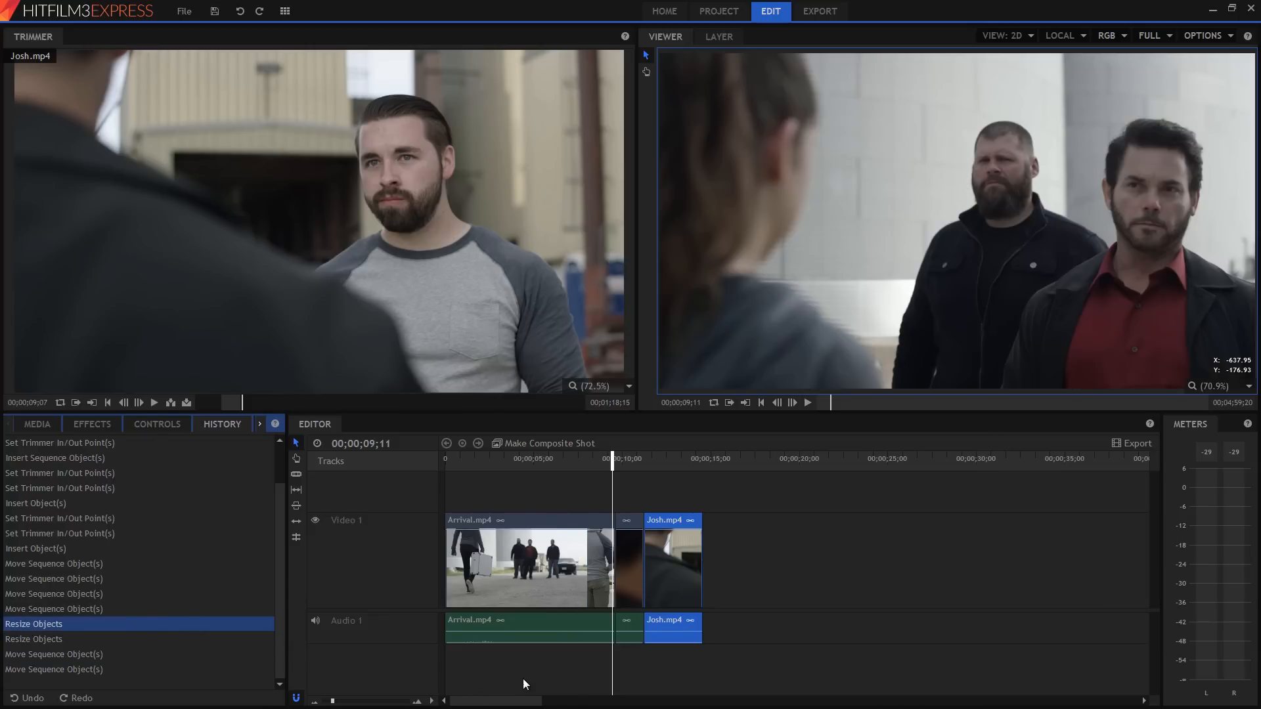
left_click(199, 668)
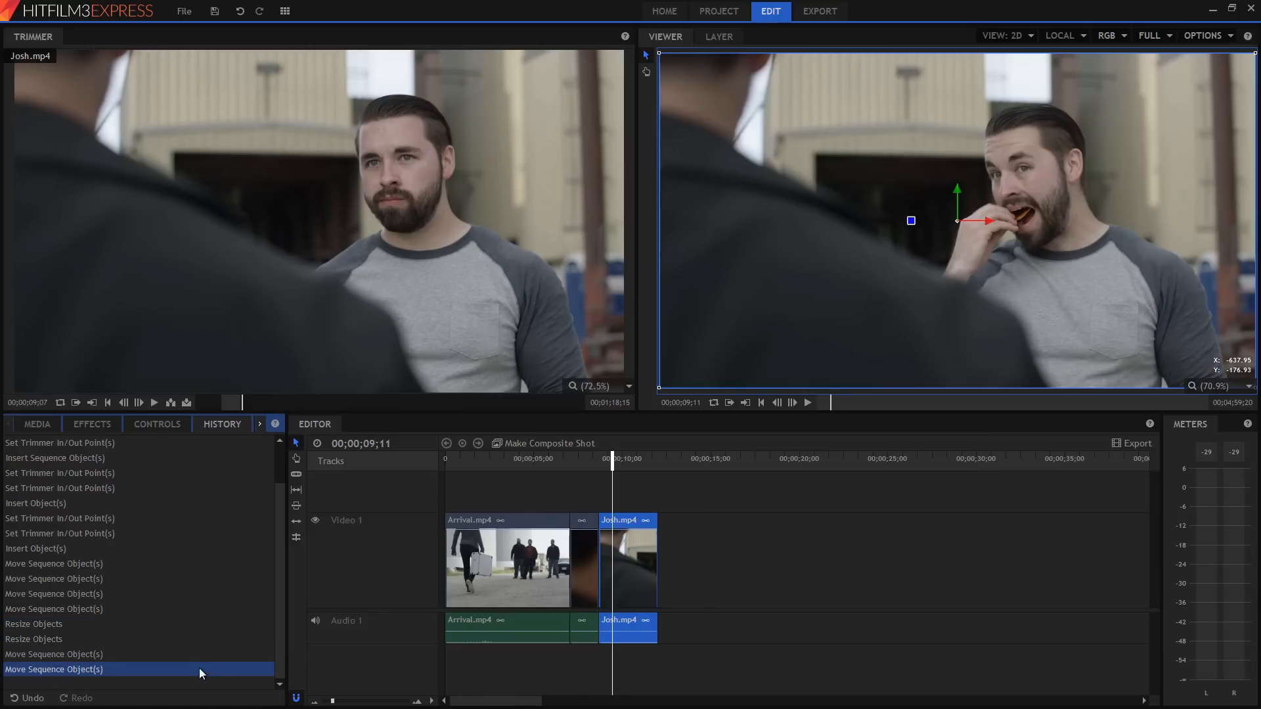
left_click(203, 625)
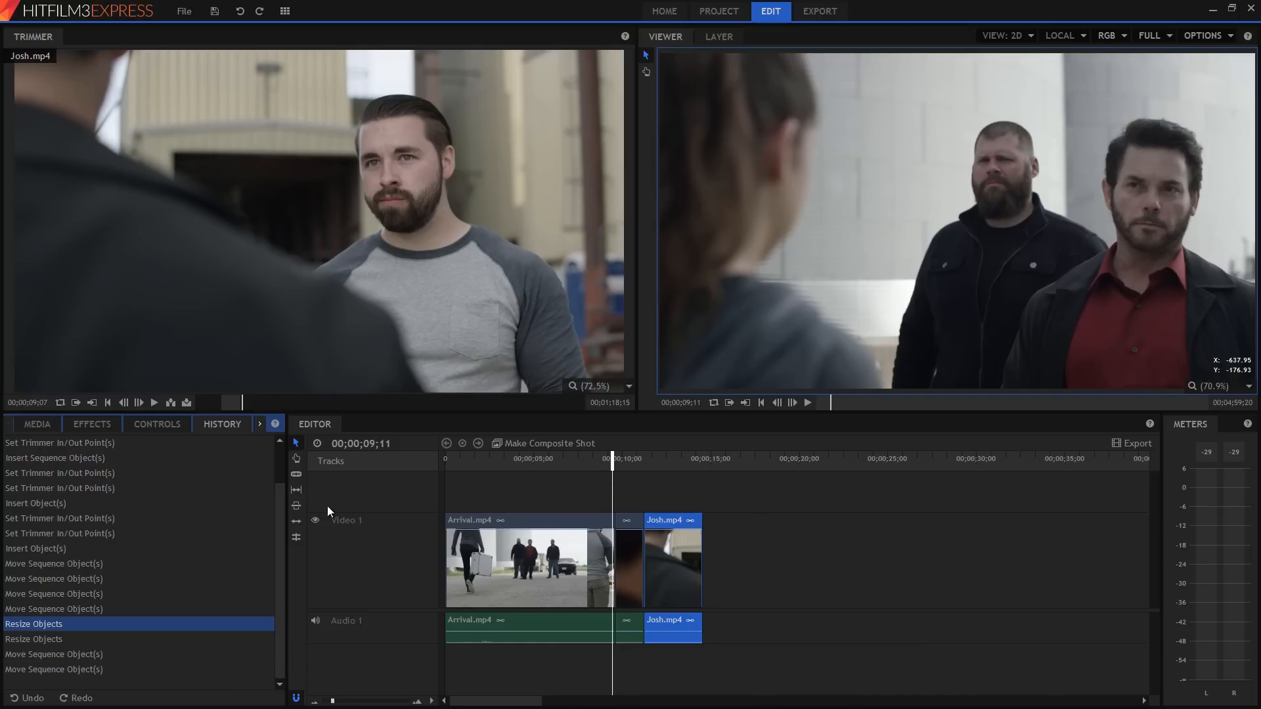
Try a ripple edit that shortens the Arrival clip's end to just past 00;00;05;22, and revert it through the history.
left_click(298, 520)
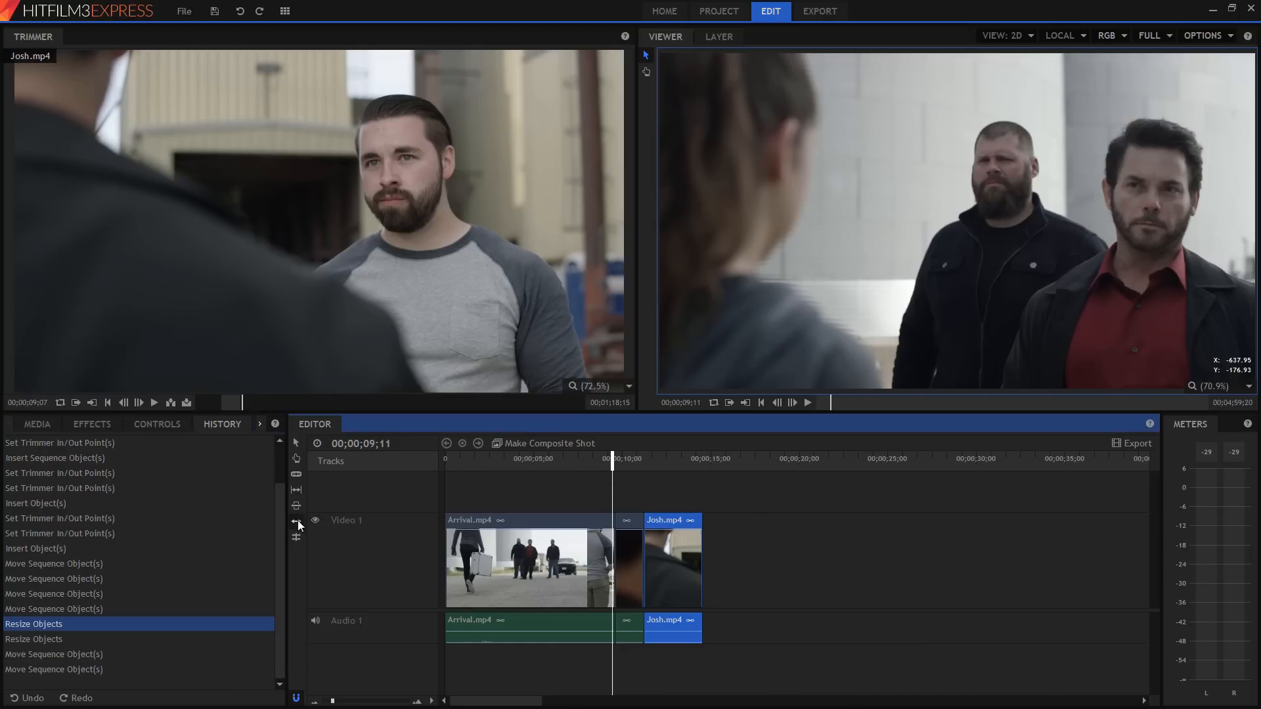
left_click(552, 464)
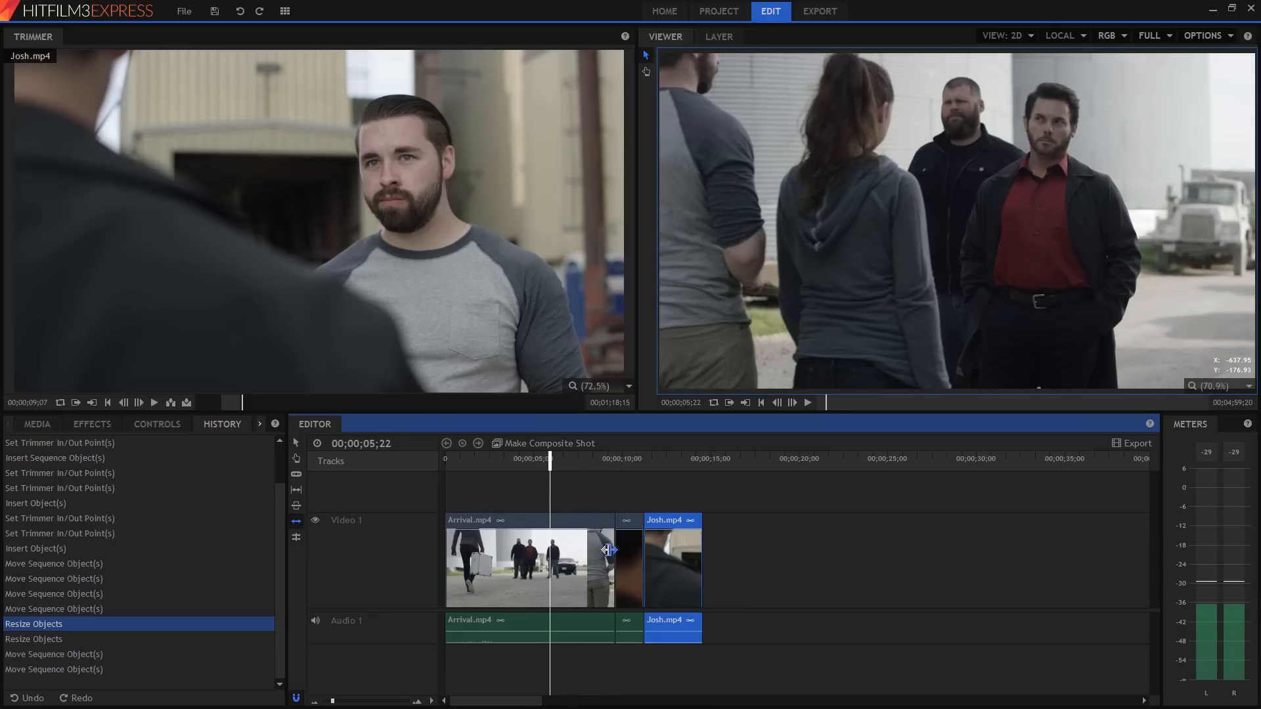
left_click_drag(609, 551, 553, 553)
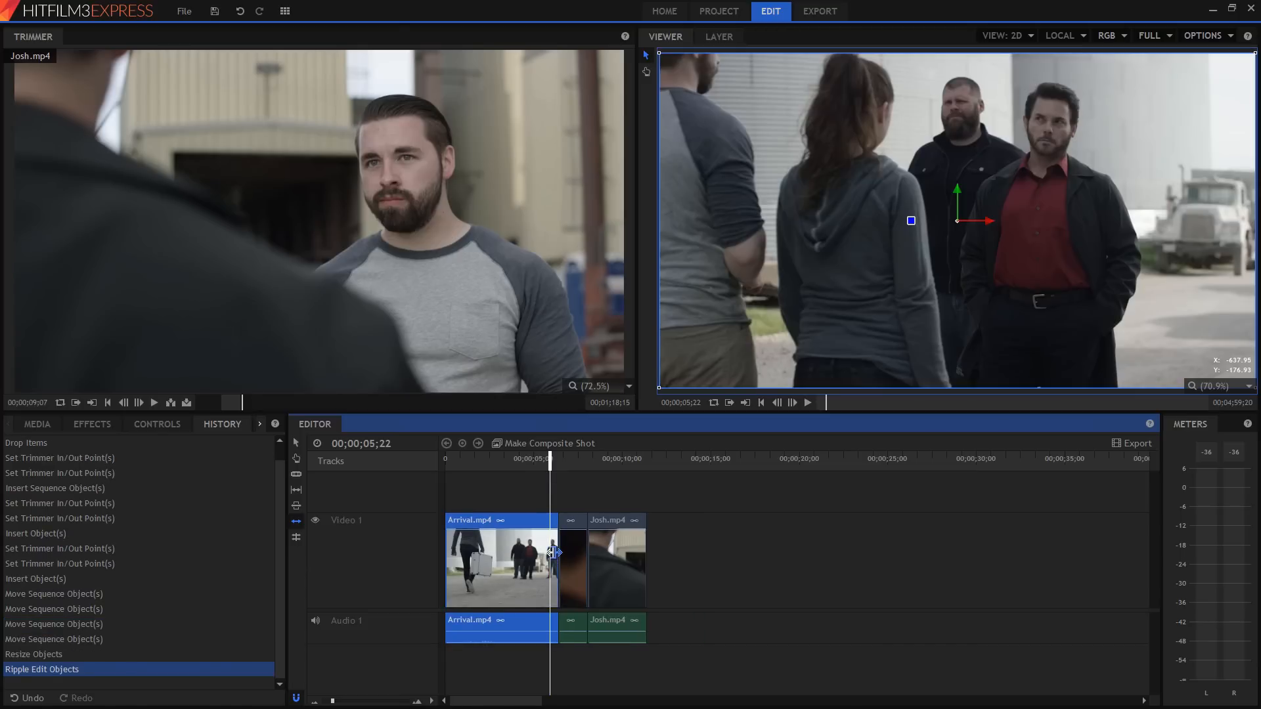
left_click(531, 458)
key("space")
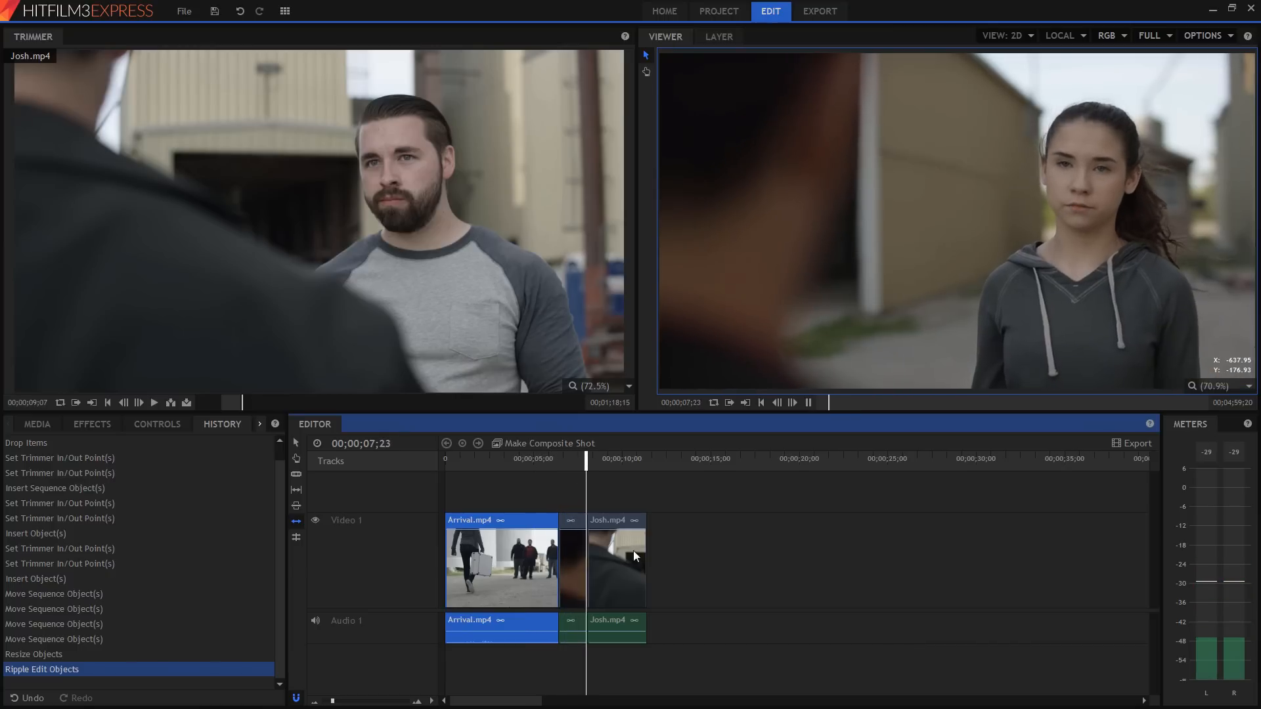
left_click(39, 654)
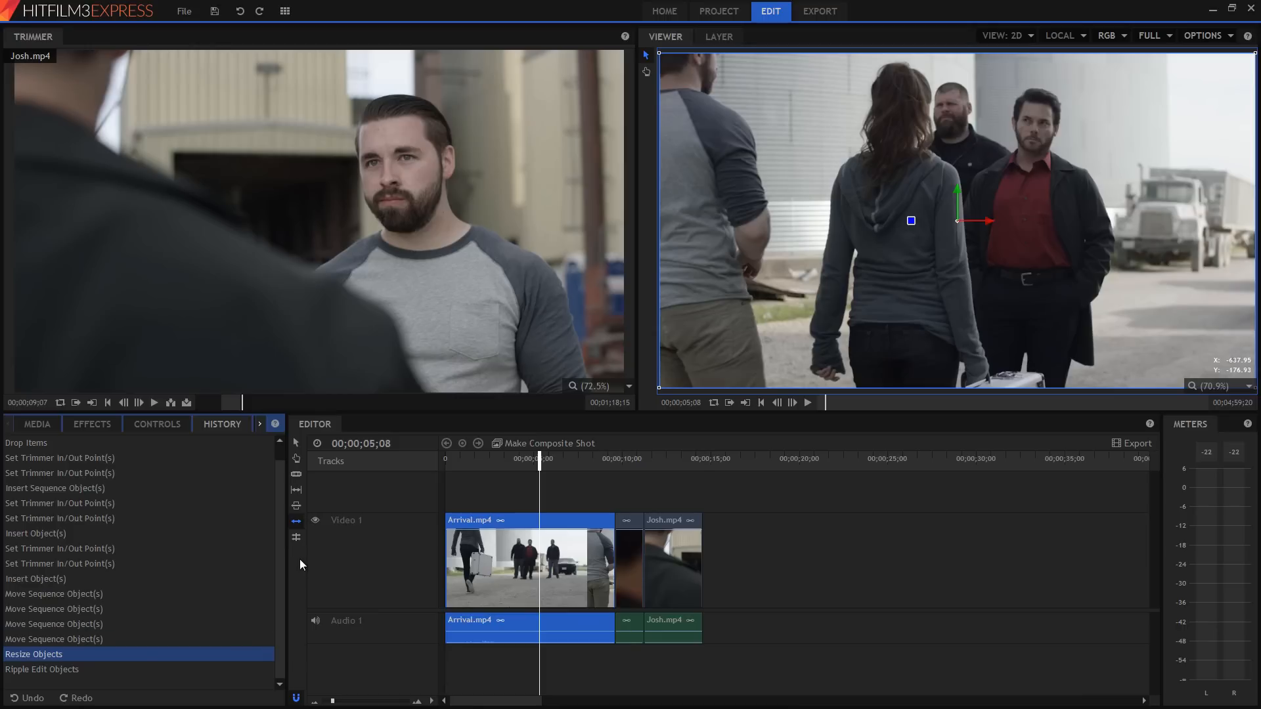
Slip the Emily clip's footage slightly within its place between the Arrival and Josh clips.
left_click(297, 490)
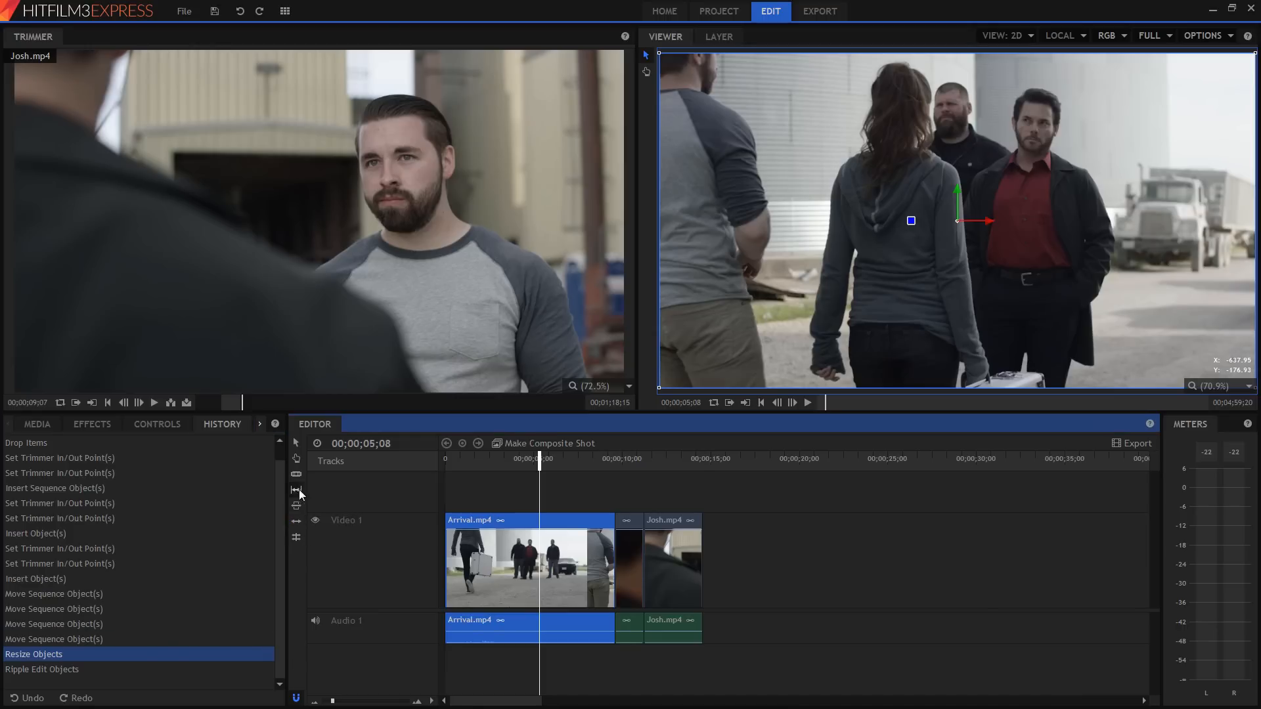
left_click(633, 576)
mouse_move(641, 576)
left_mouse_down()
mouse_move(653, 576)
mouse_move(552, 576)
mouse_move(656, 577)
mouse_move(578, 577)
mouse_move(651, 576)
mouse_move(621, 576)
mouse_move(632, 576)
left_mouse_up()
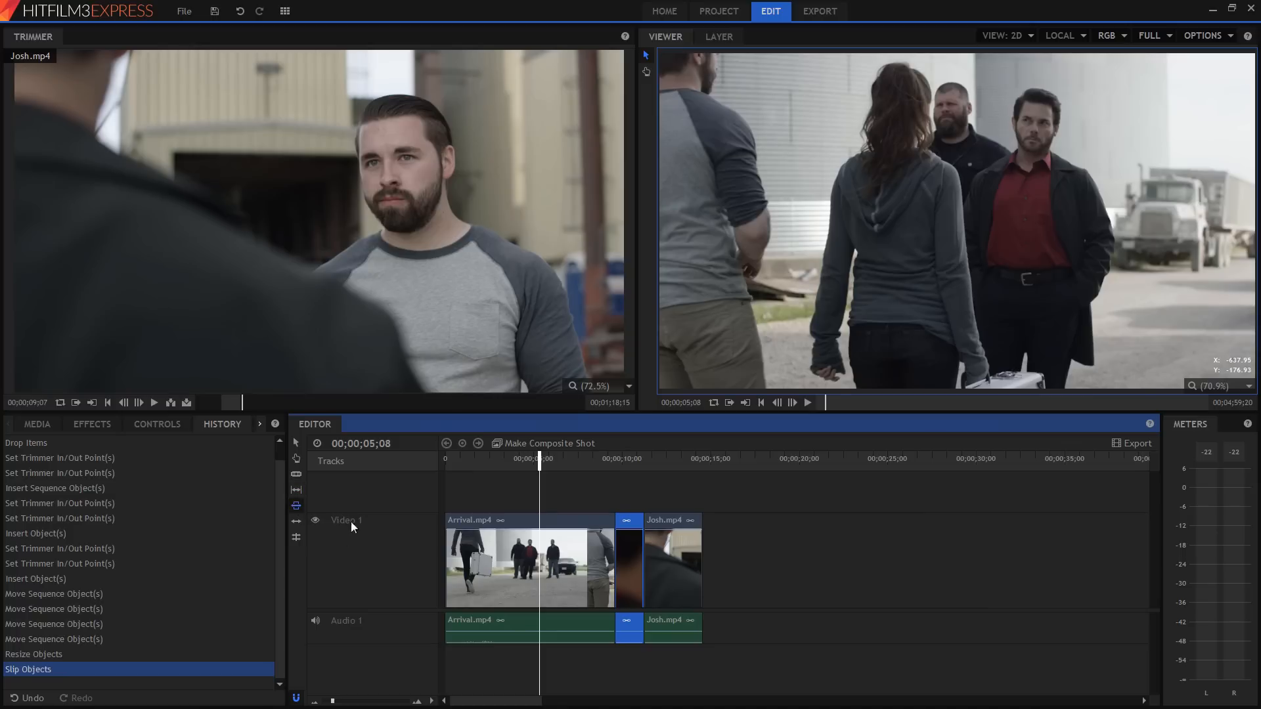
Slide the Emily clip between its neighbouring clips, and roll its edit point with the Josh clip slightly earlier.
mouse_move(628, 571)
left_mouse_down()
mouse_move(612, 570)
mouse_move(638, 571)
mouse_move(615, 574)
mouse_move(627, 574)
left_mouse_up()
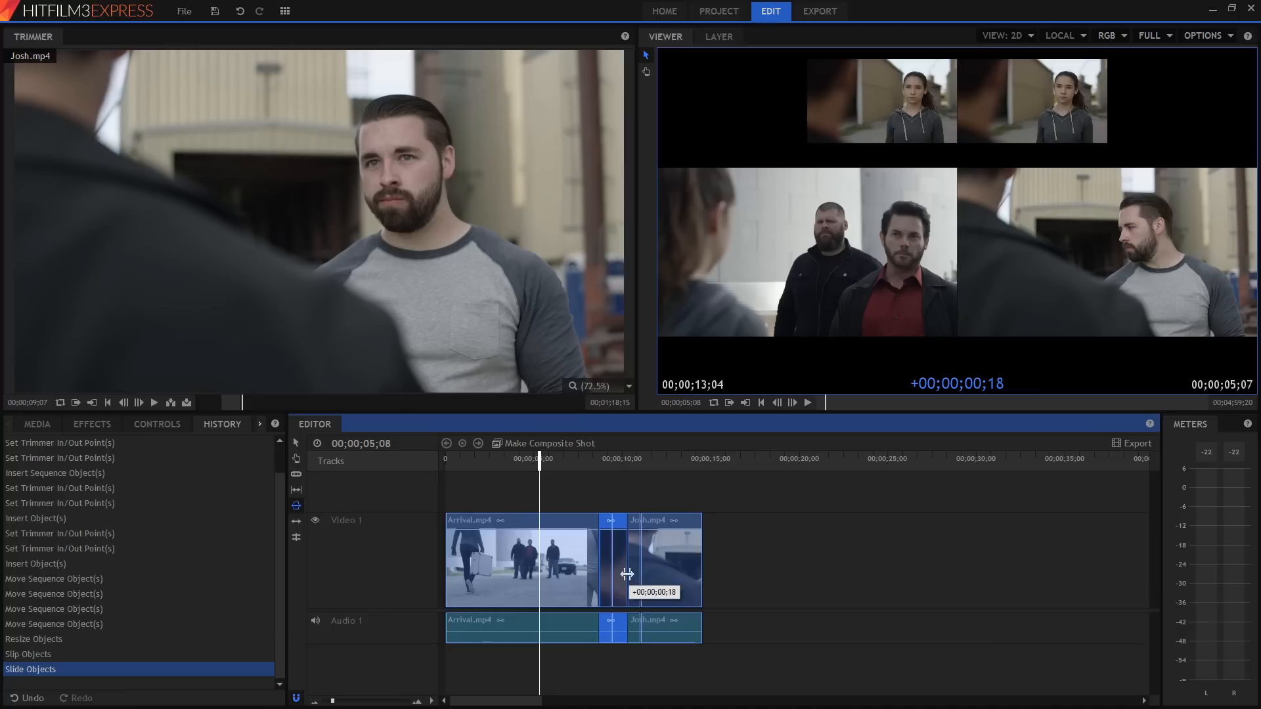
mouse_move(627, 573)
left_mouse_down()
mouse_move(645, 574)
mouse_move(607, 574)
mouse_move(630, 574)
left_mouse_up()
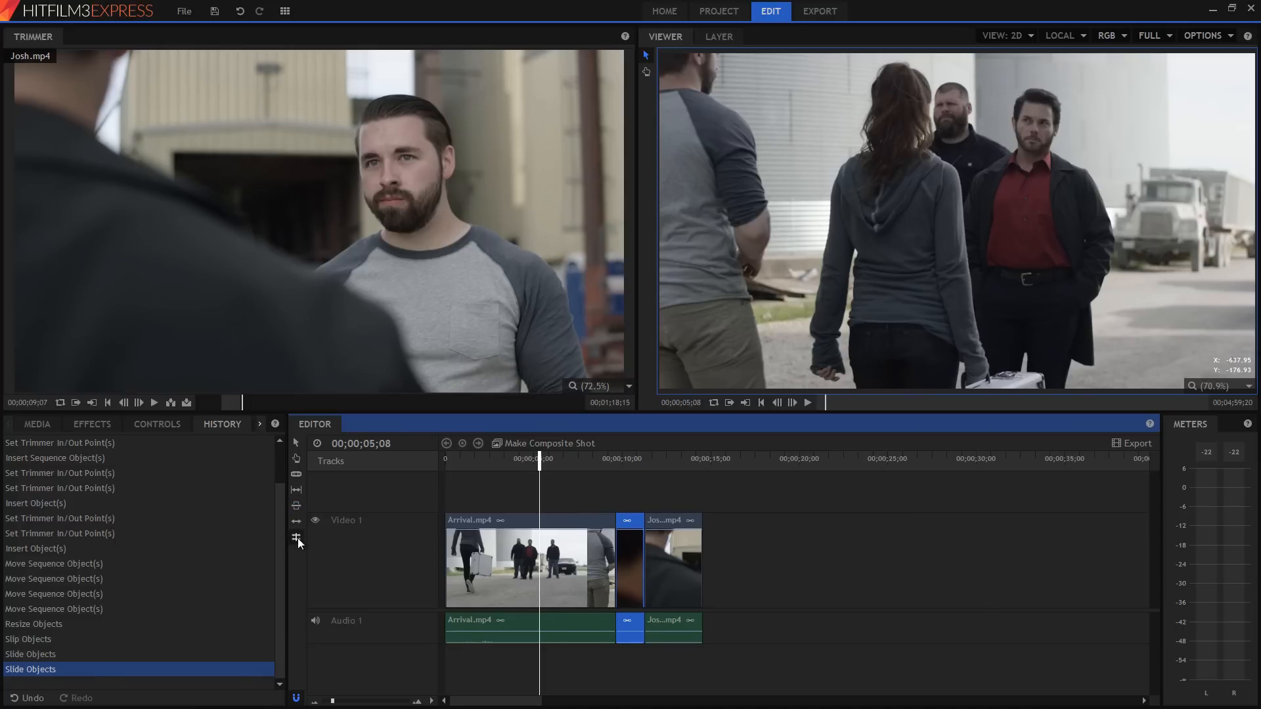
mouse_move(648, 560)
left_mouse_down()
mouse_move(659, 560)
mouse_move(644, 560)
left_mouse_up()
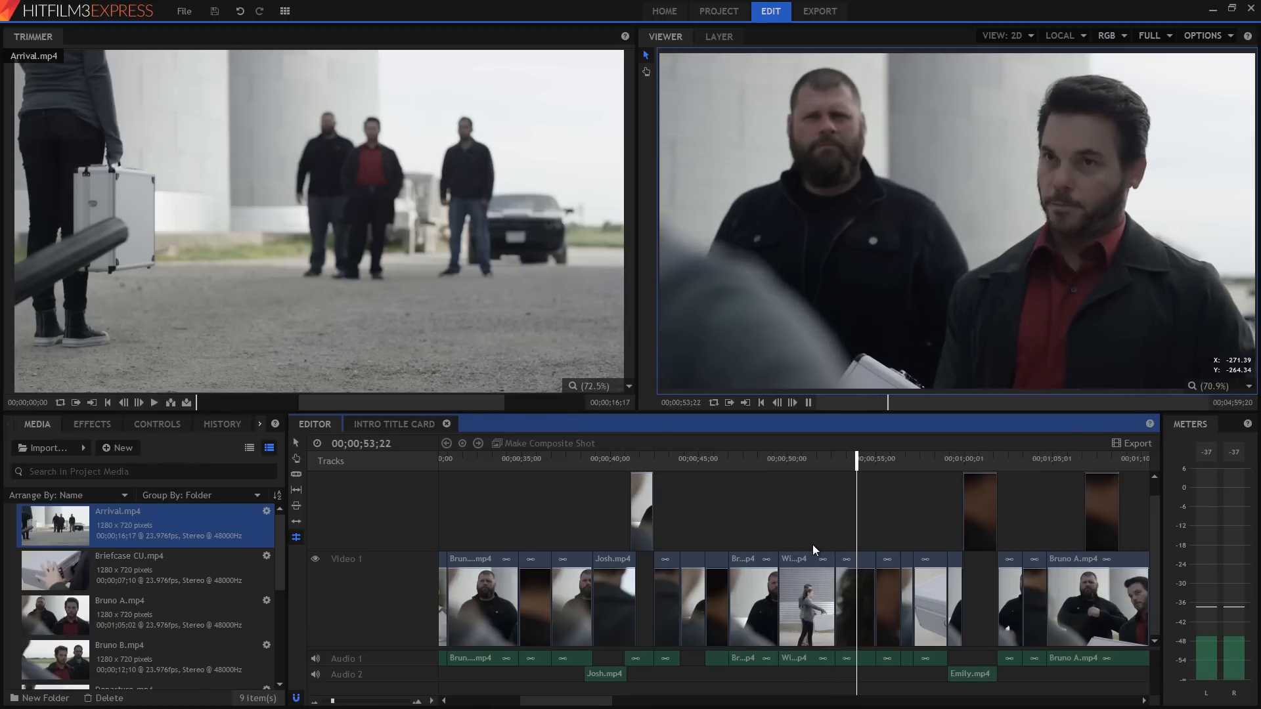
Roll the edit point between the Bruno clip and the Wide clip near 00;00;49 about half a second later, and play the cut.
left_click_drag(756, 459, 759, 455)
key("space")
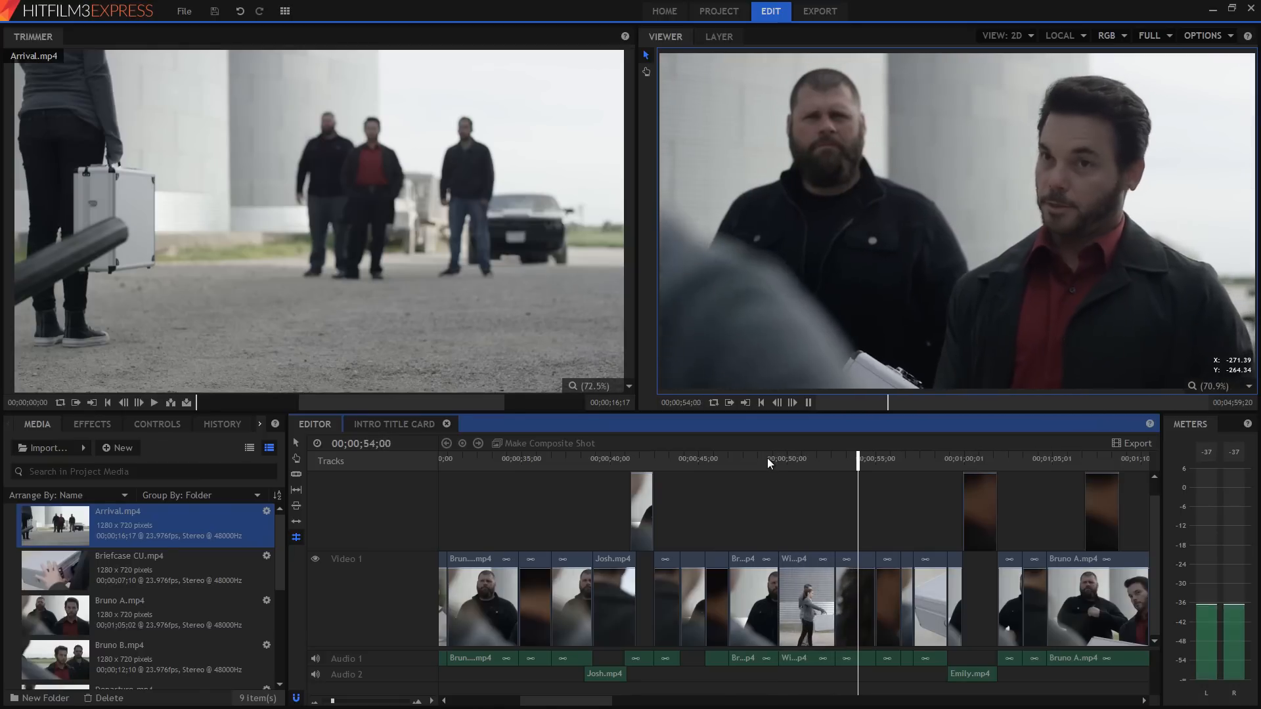
left_click_drag(774, 459, 763, 458)
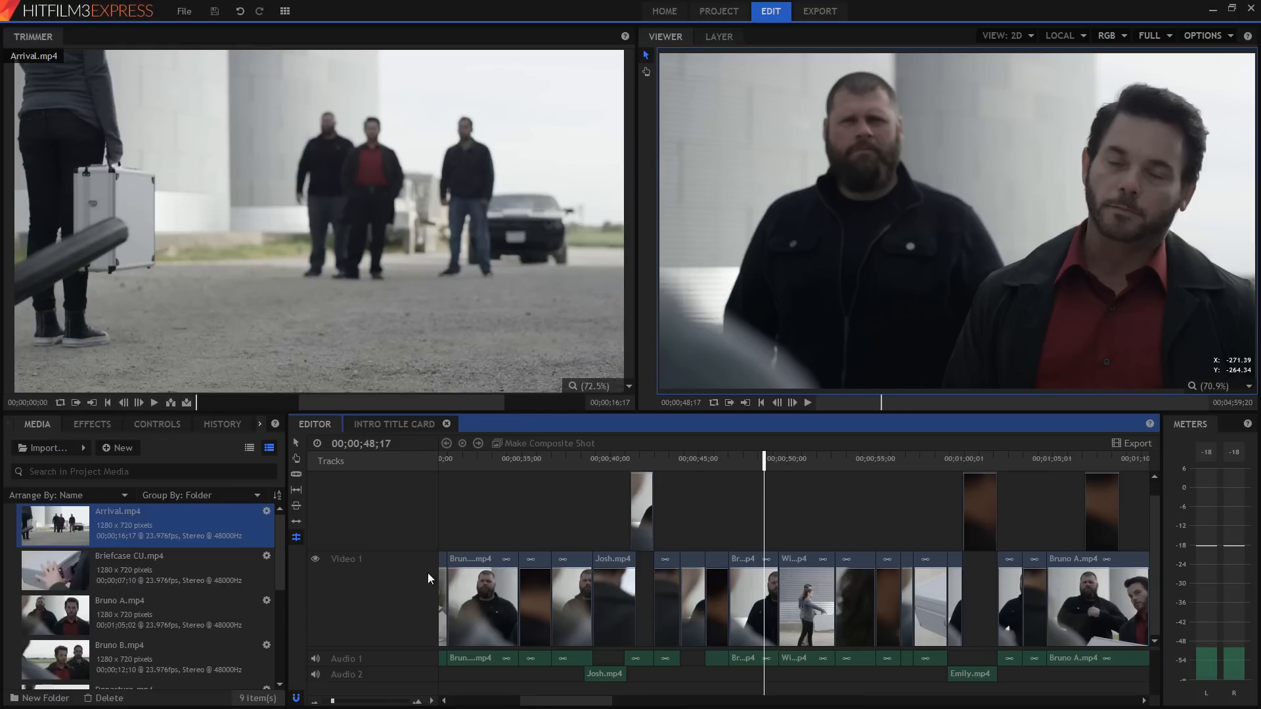
left_click(779, 590)
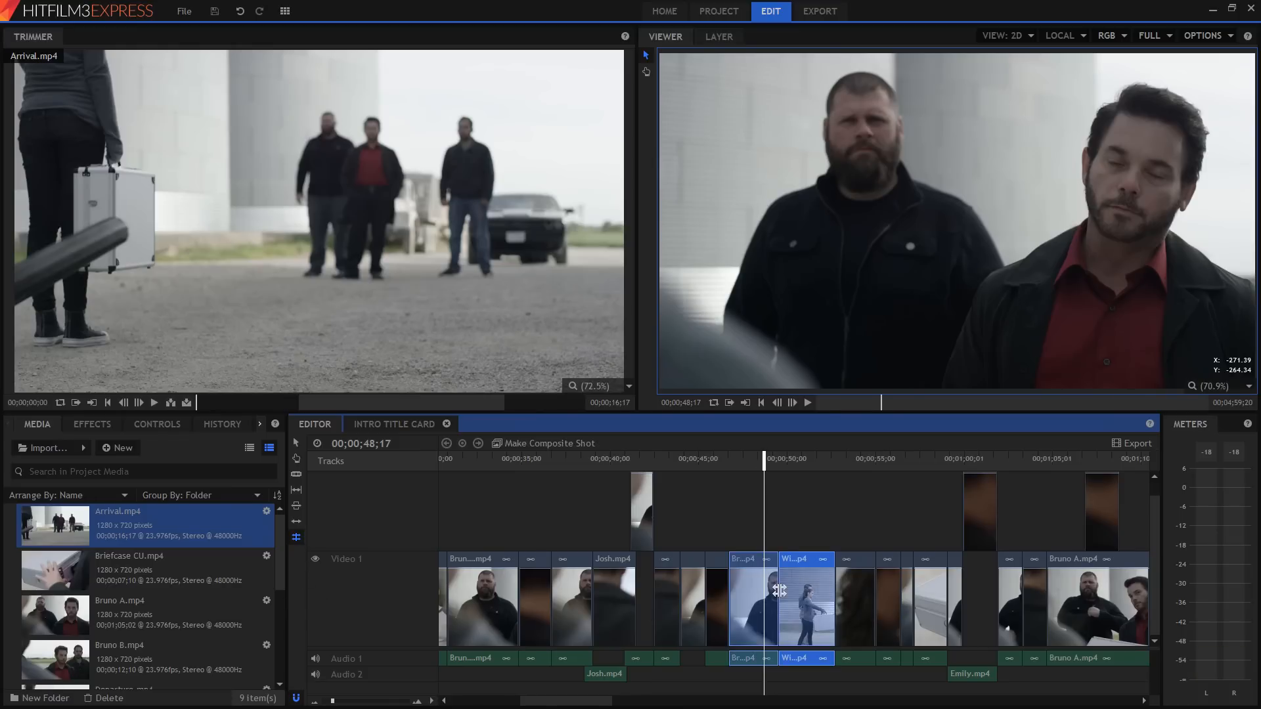
mouse_move(779, 590)
left_mouse_down()
mouse_move(794, 592)
mouse_move(752, 593)
mouse_move(787, 593)
left_mouse_up()
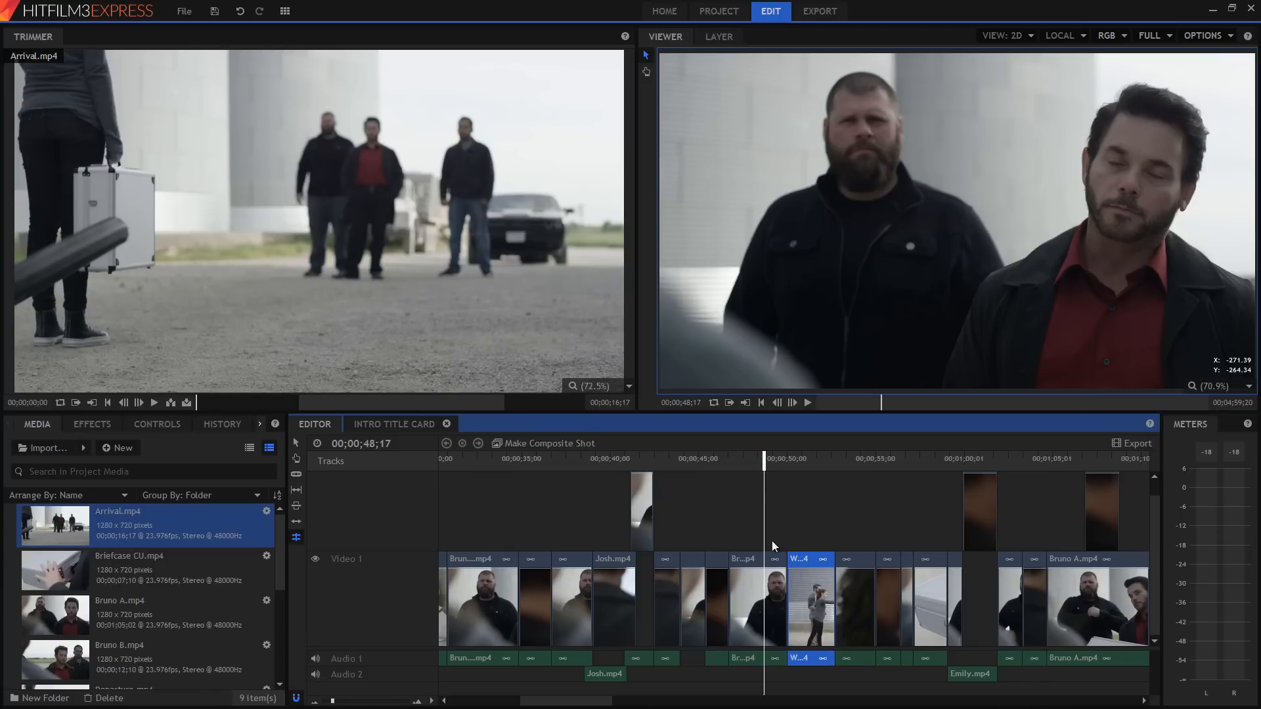
left_click(744, 461)
key("space")
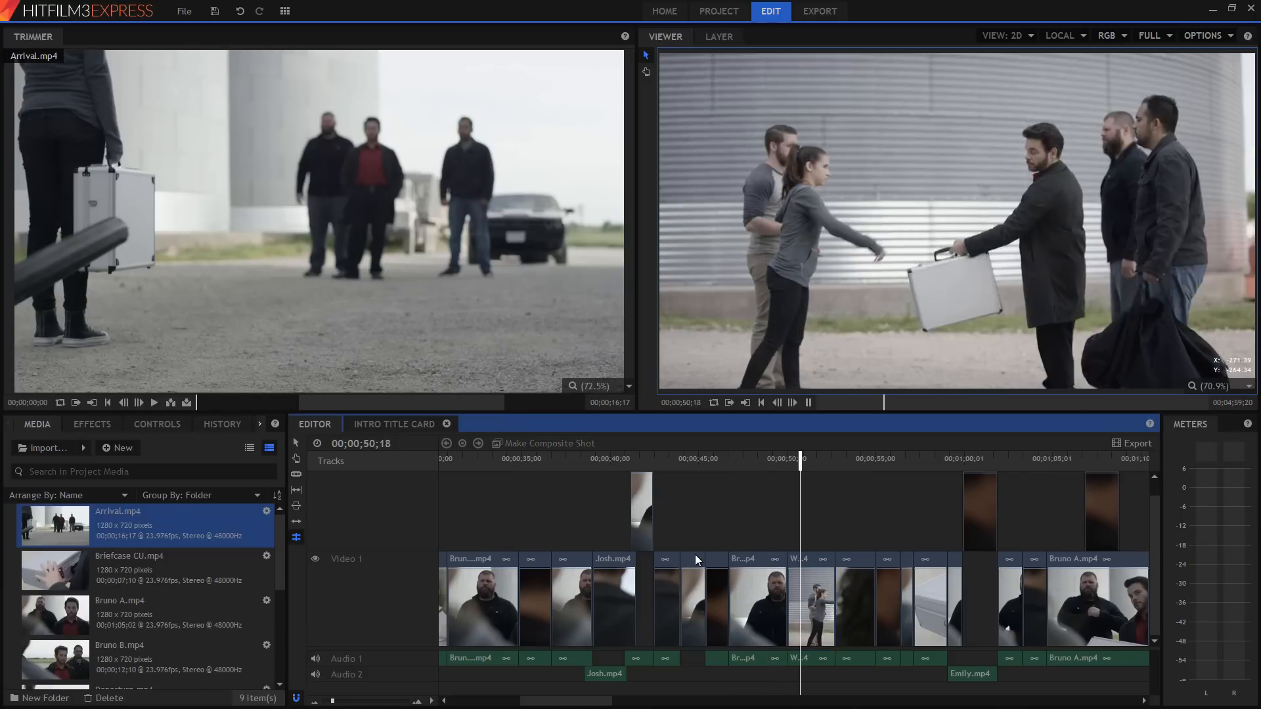
key("space")
Slice the Bruno clip that precedes the Wide clip in two at about 00;00;48.
left_click(296, 475)
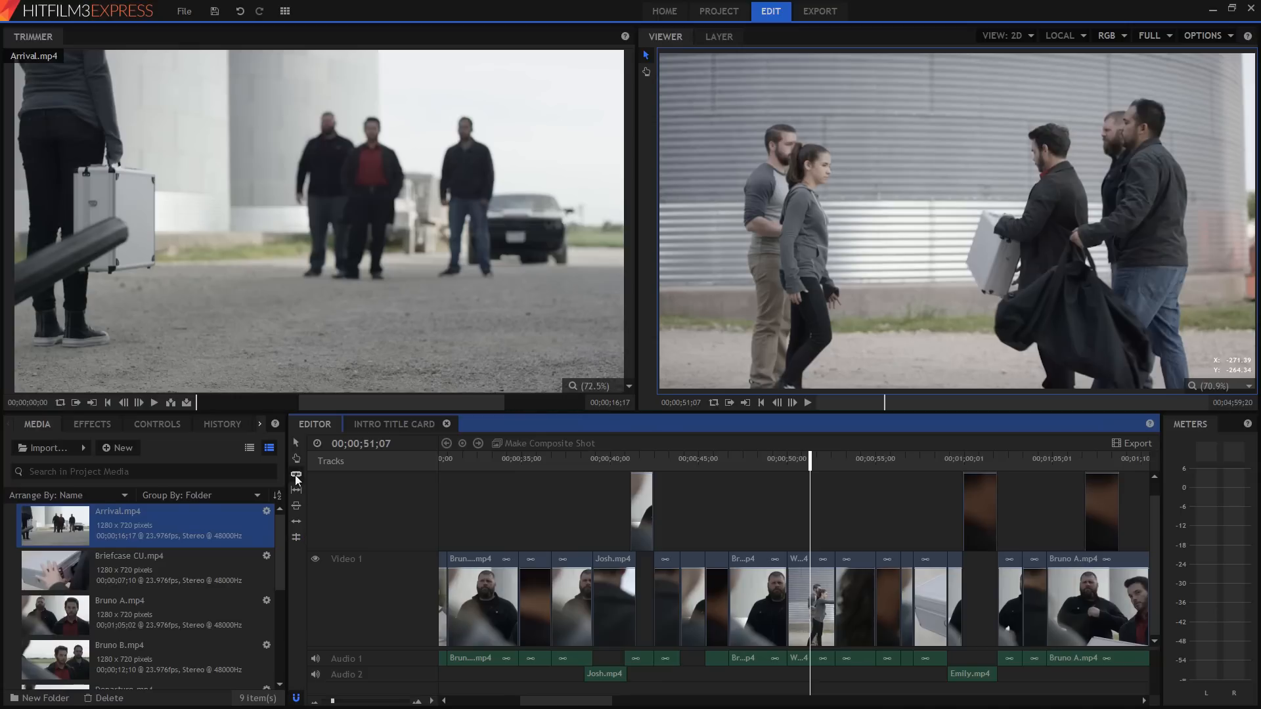
left_click(759, 589)
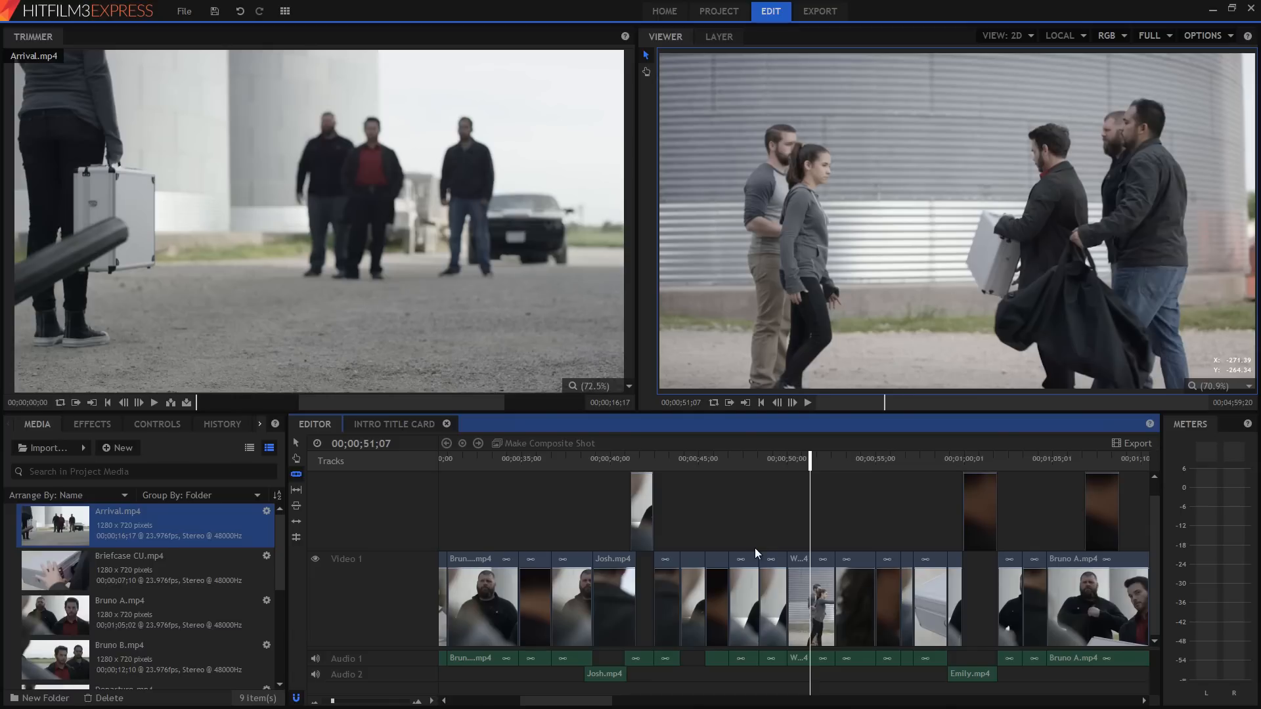
Slice the Bruno clip just before the Wide clip at 00;00;49;09.
left_click(776, 459)
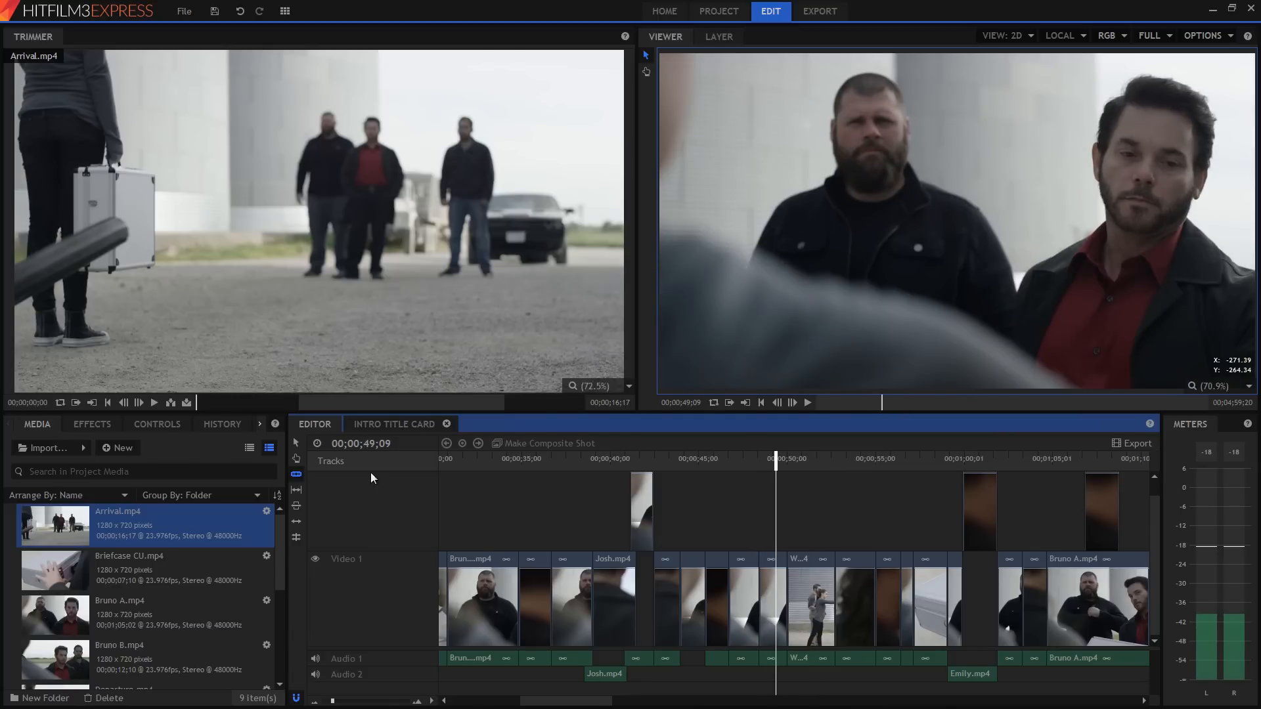
left_click(296, 521)
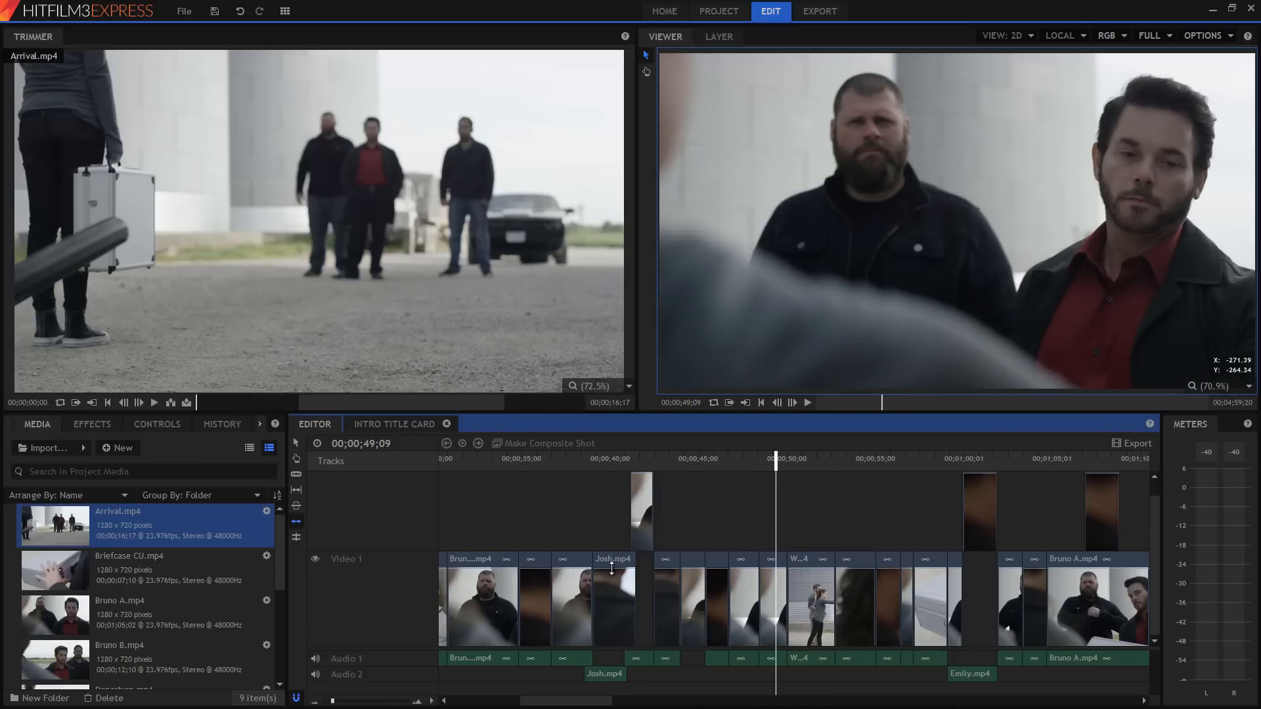
key("c")
key("v")
left_click(750, 599)
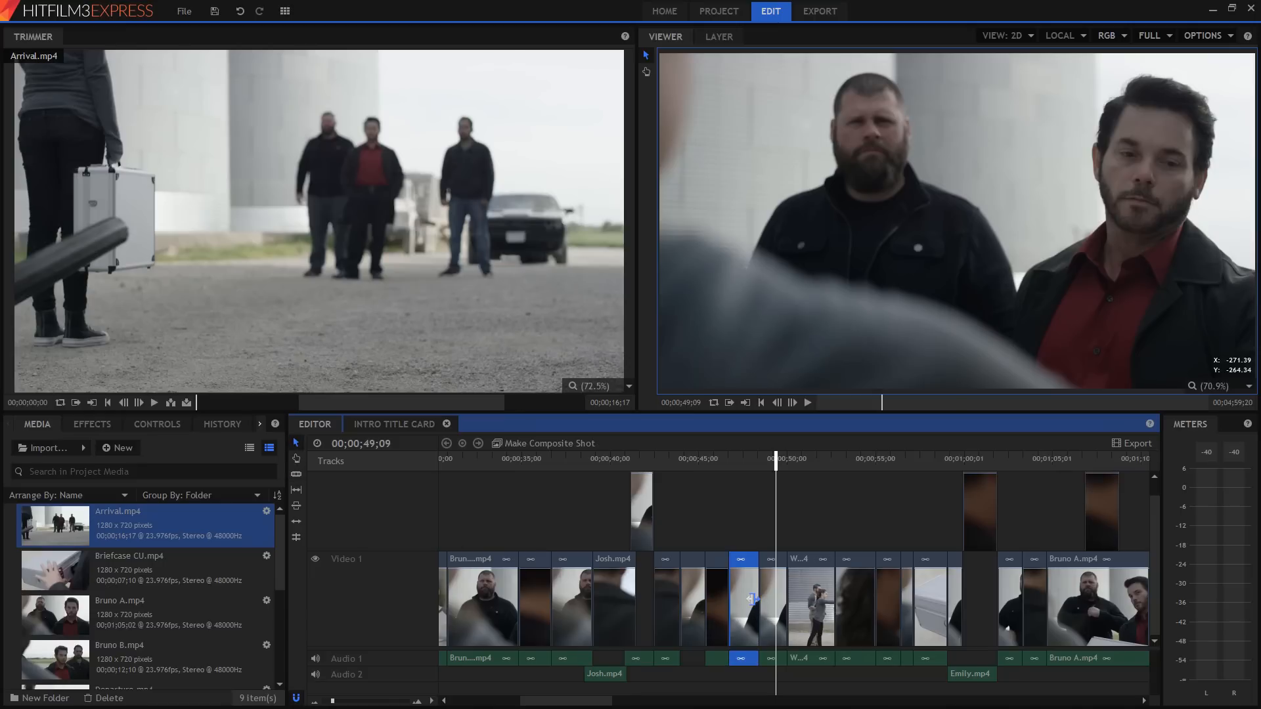
left_click(779, 599)
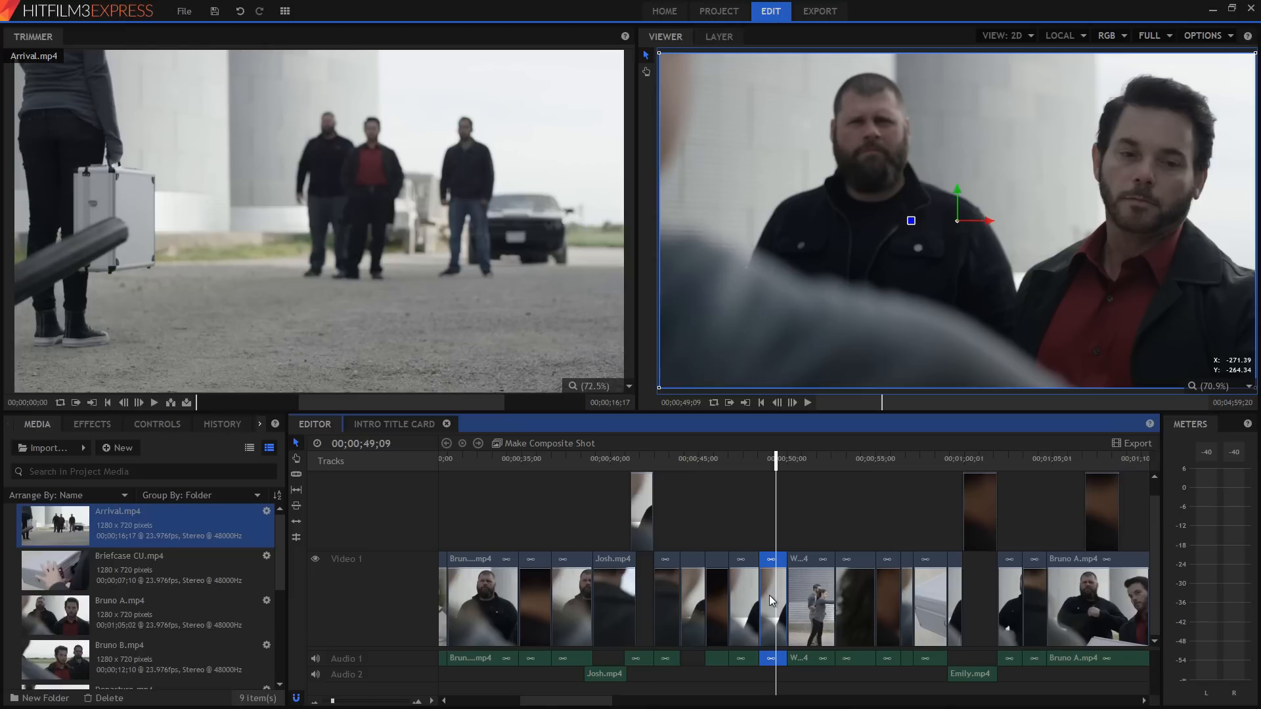
key("ctrl+shift+d")
mouse_move(769, 463)
left_mouse_down()
mouse_move(746, 464)
mouse_move(767, 464)
left_mouse_up()
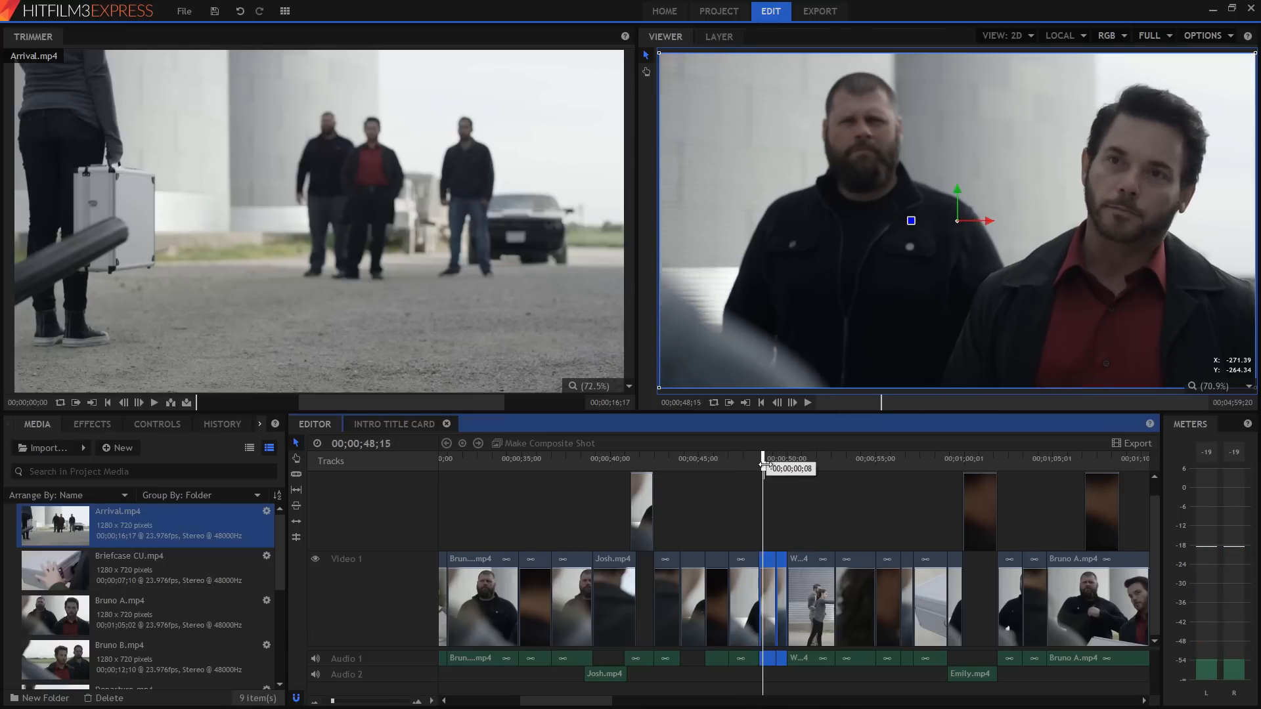
left_click(804, 542)
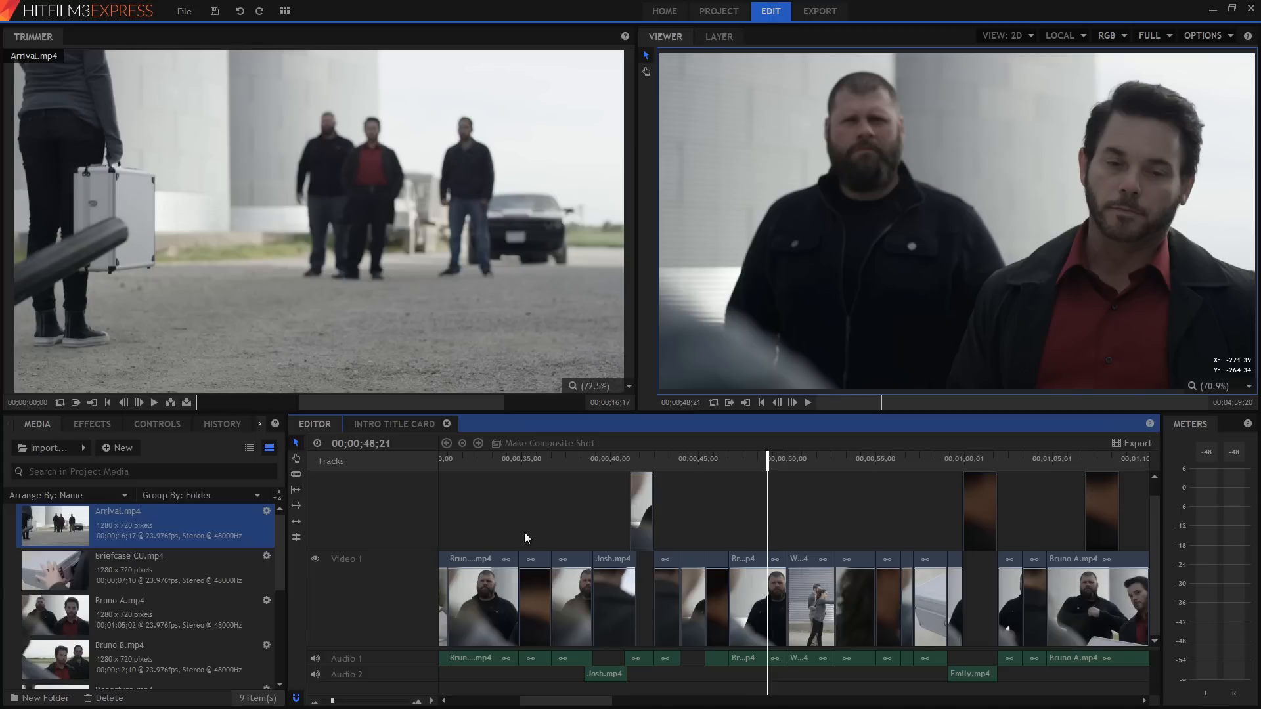
Play the timeline from before the Bruno clip through its cut into the Wide clip.
left_click(711, 463)
key("space")
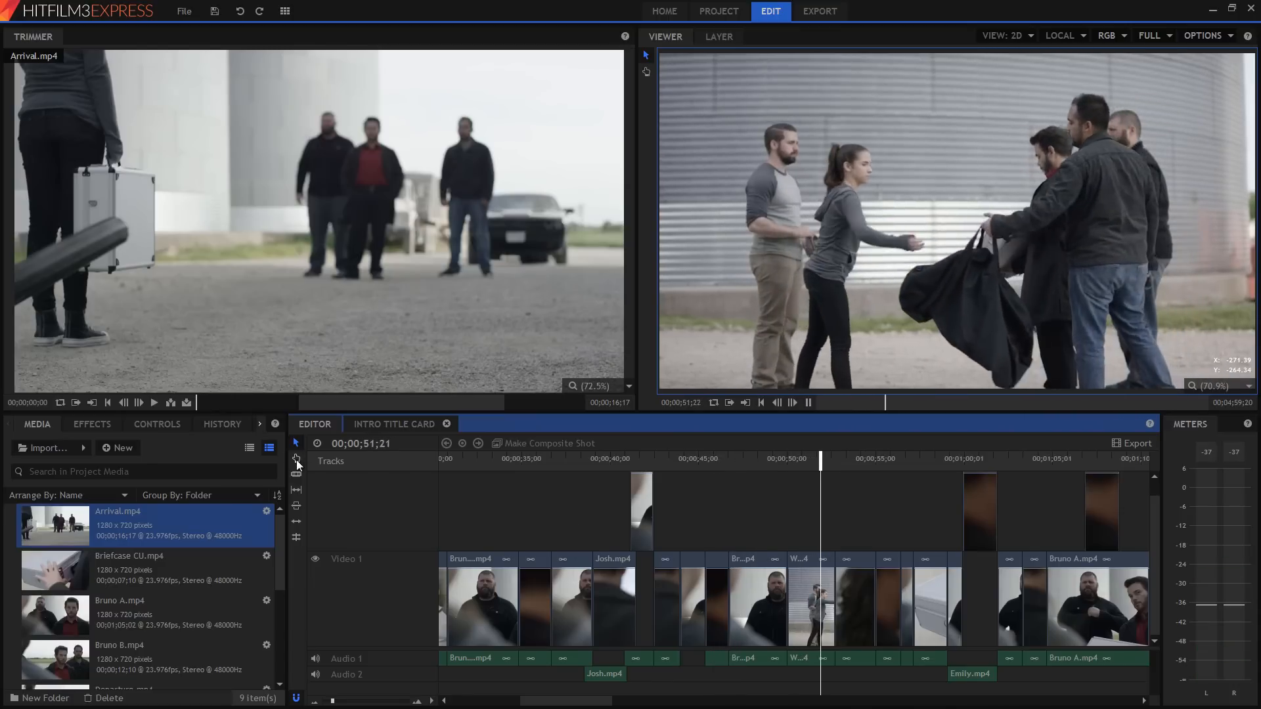
key("space")
Pan with the Hand tool between the timeline's start and the Bruno A clip, and return to the Selection tool.
left_click_drag(1019, 510, 1086, 413)
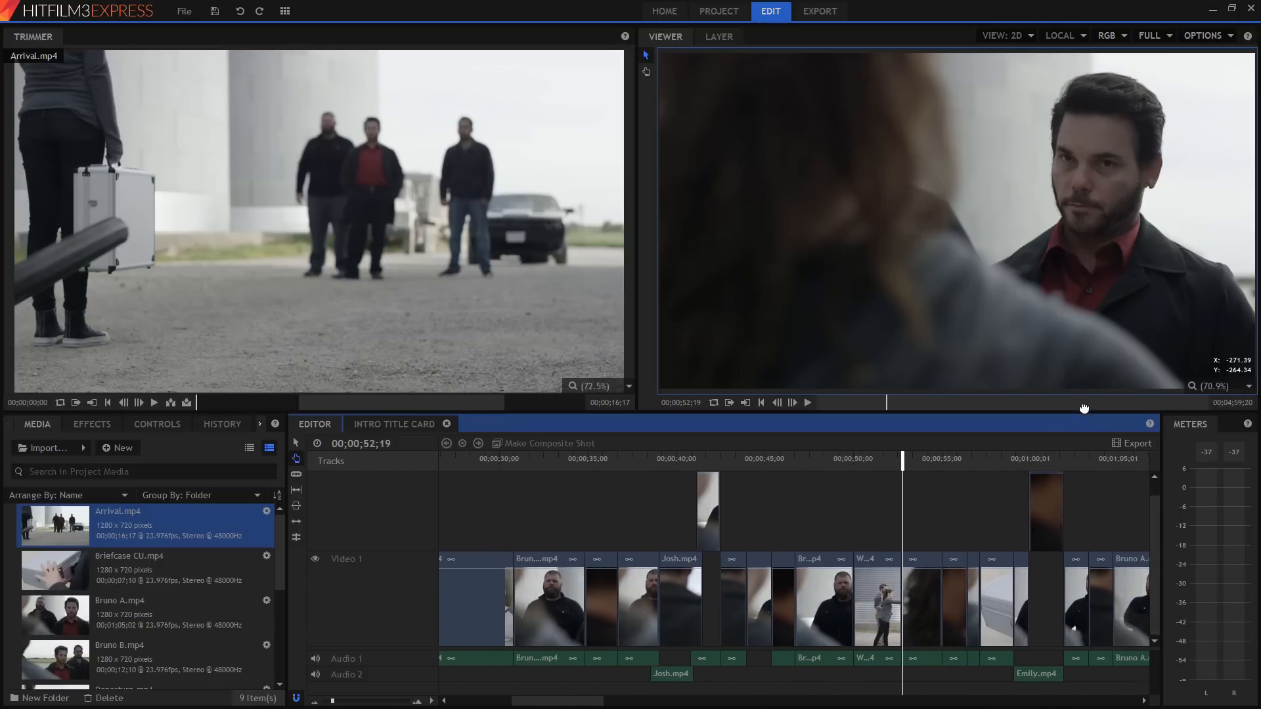
left_click_drag(576, 530, 1052, 479)
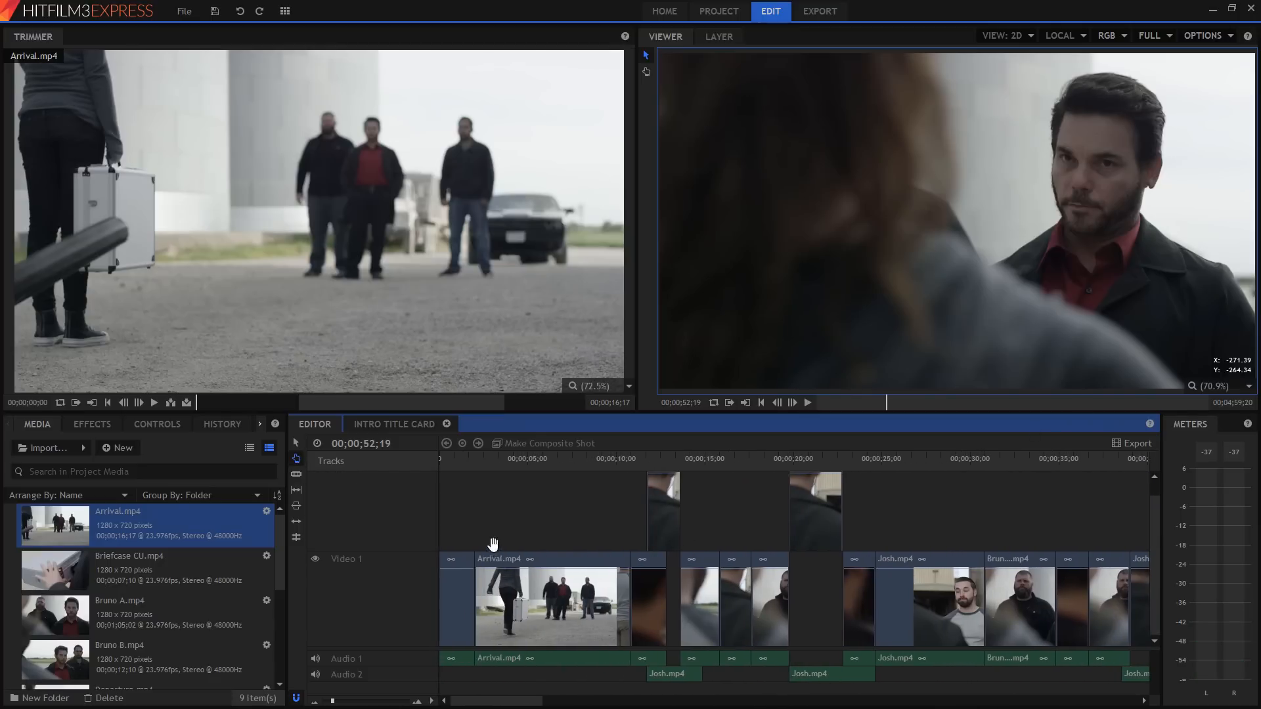
left_click_drag(674, 535, 404, 478)
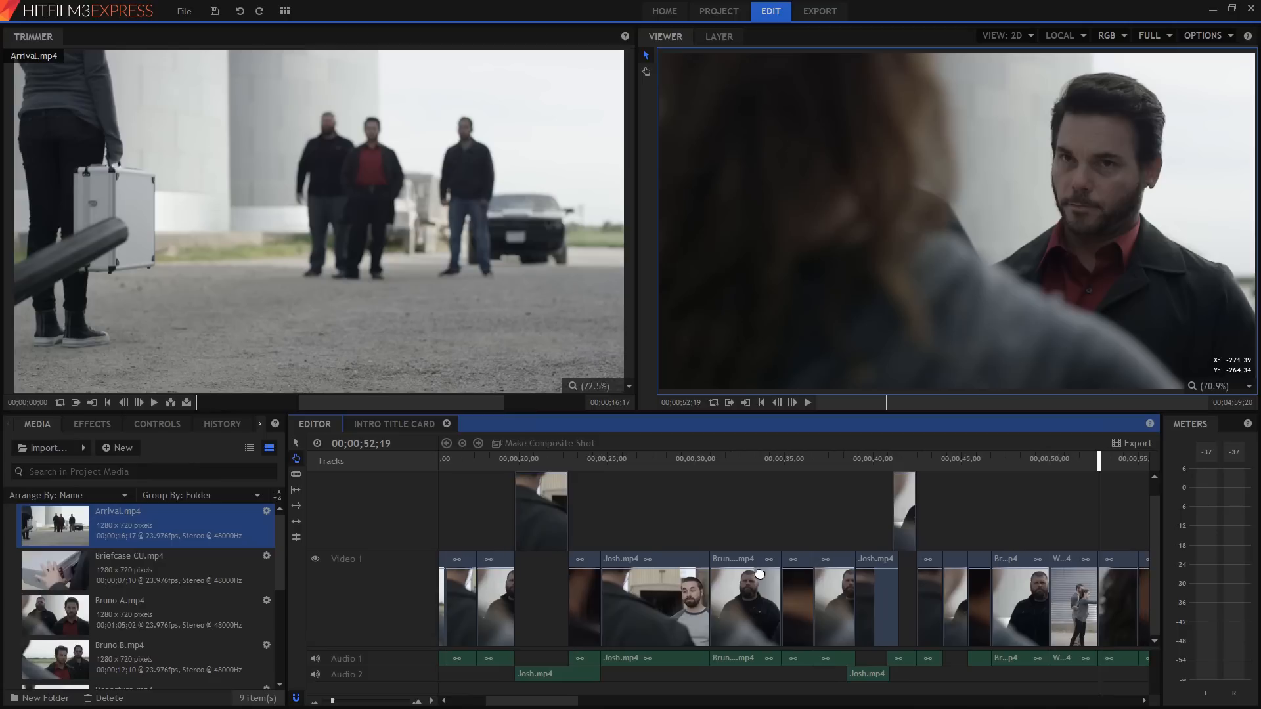
left_click_drag(934, 579, 630, 539)
left_click_drag(1047, 573, 1015, 462)
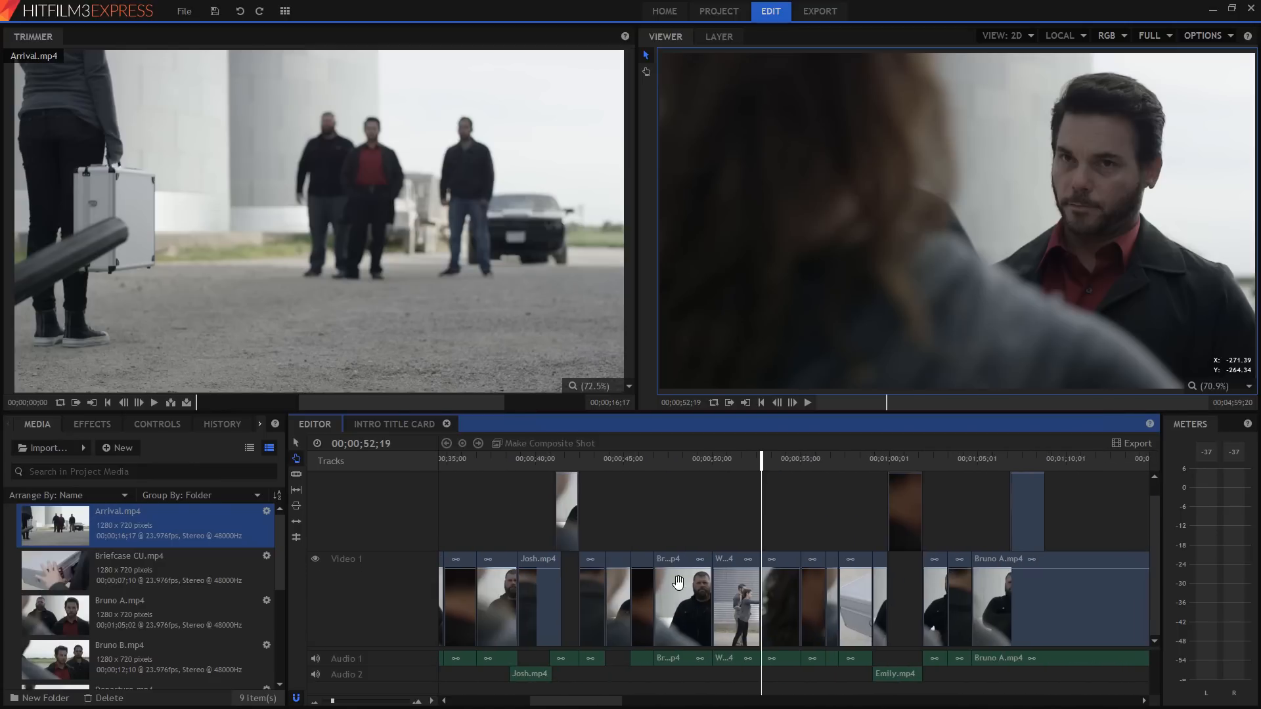
left_click_drag(732, 619, 802, 619)
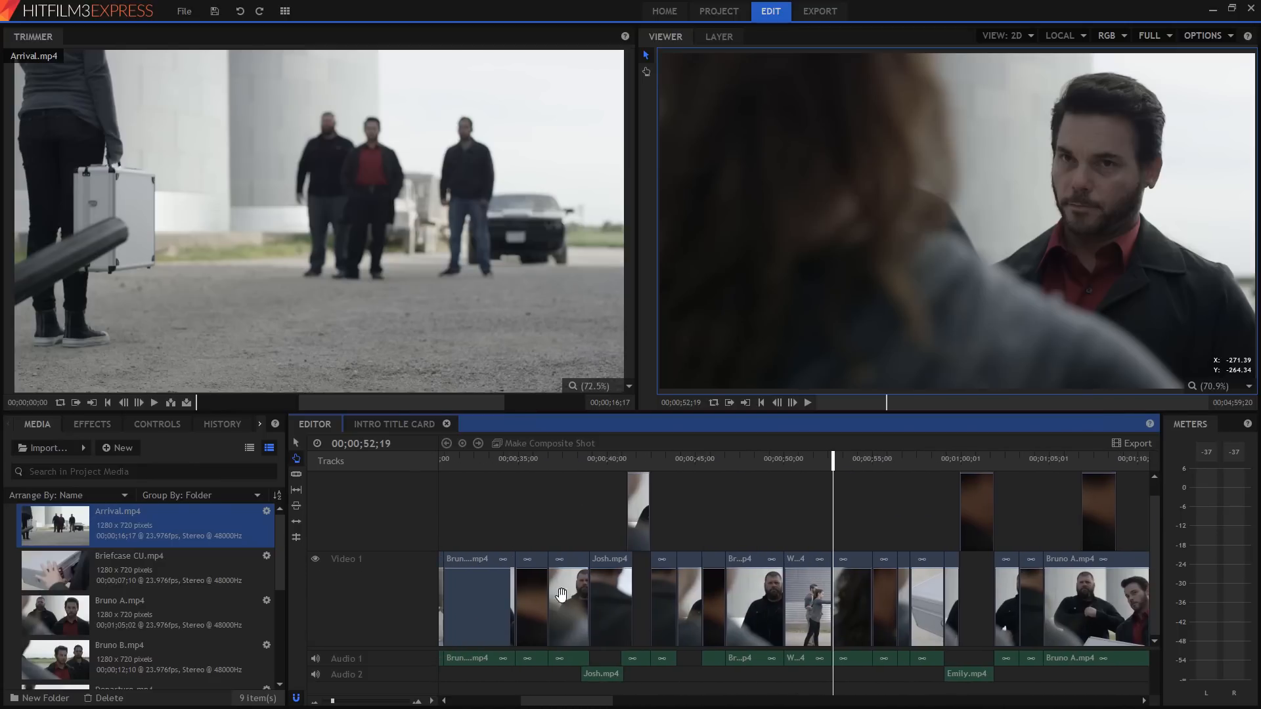
left_click(296, 443)
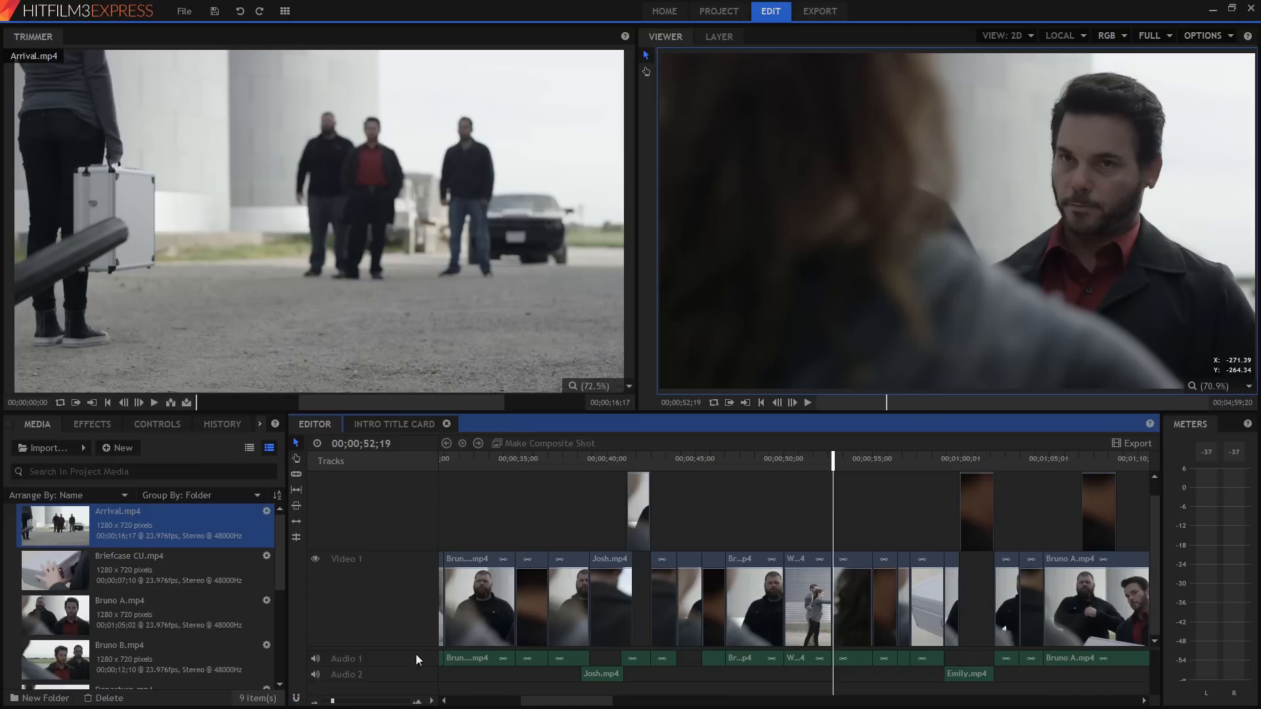
Toggle timeline snapping off and back on.
key("s")
key("s")
key("s")
key("s")
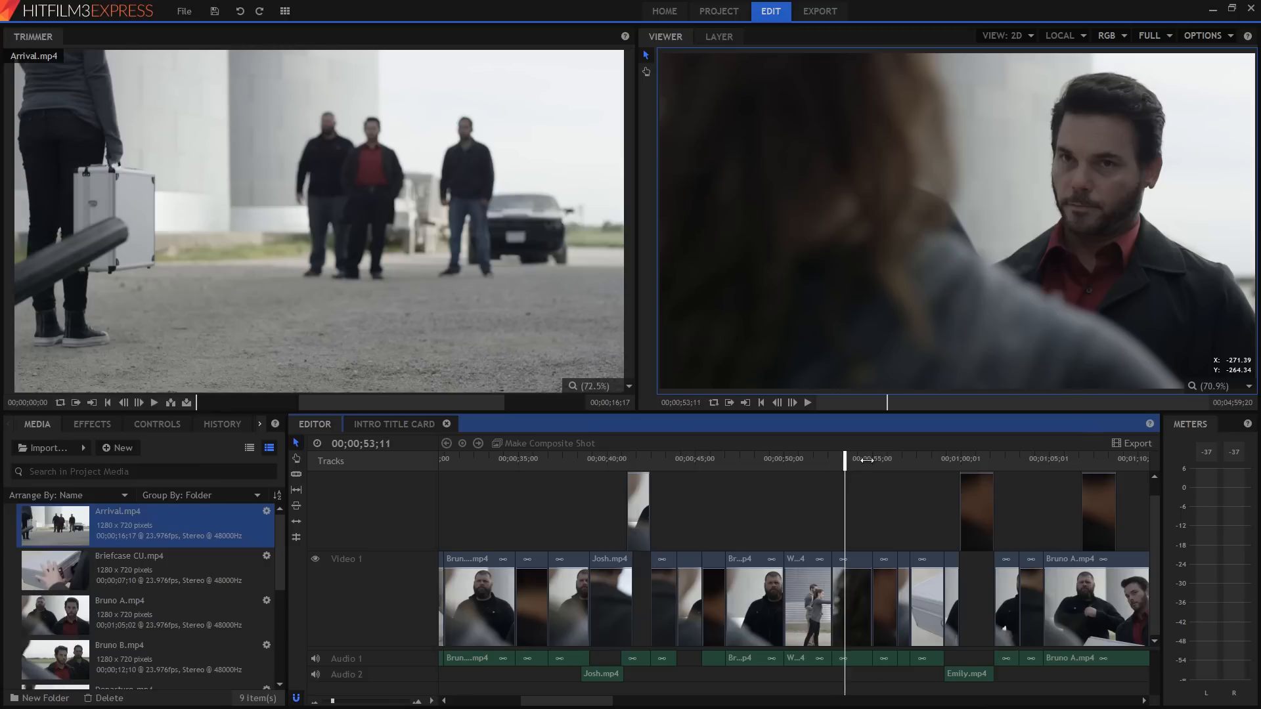
Try moving the Bruno clip at 00;00;46;17 to the video track above, and return it to Video 1.
mouse_move(781, 582)
left_mouse_down()
mouse_move(768, 583)
mouse_move(778, 587)
left_mouse_up()
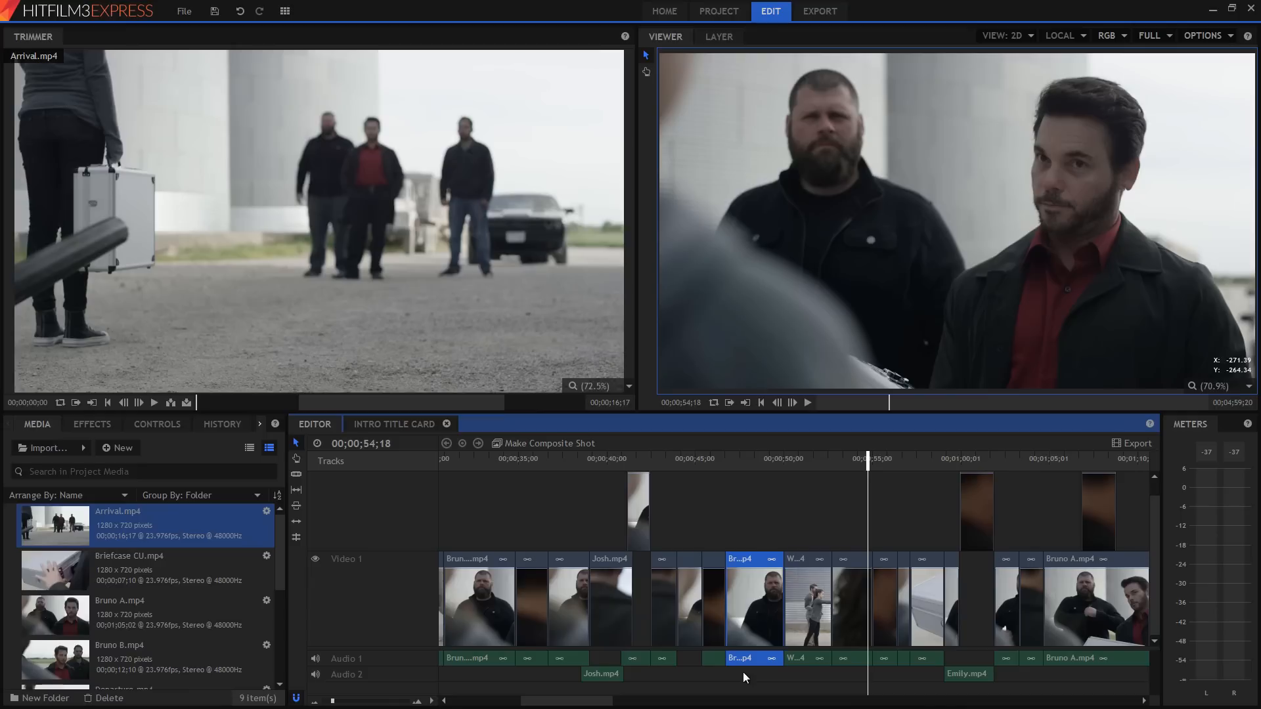
left_click_drag(748, 559, 750, 526)
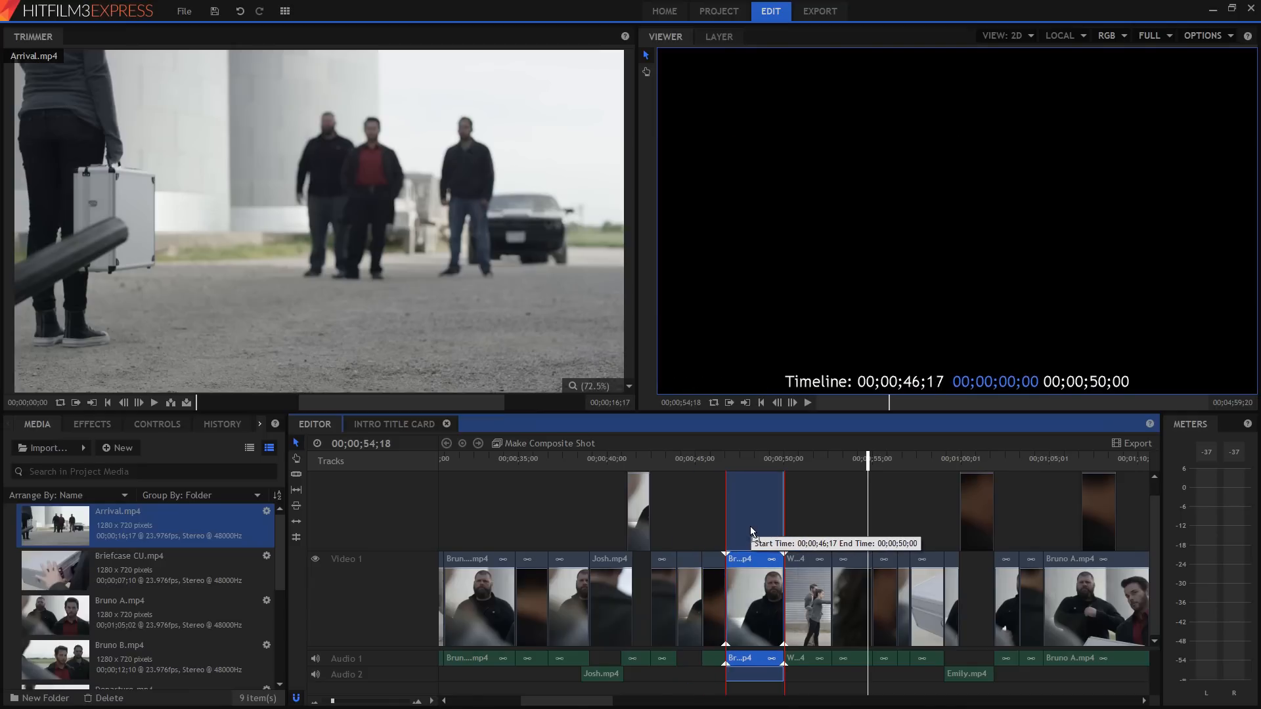
left_click_drag(752, 526, 756, 561)
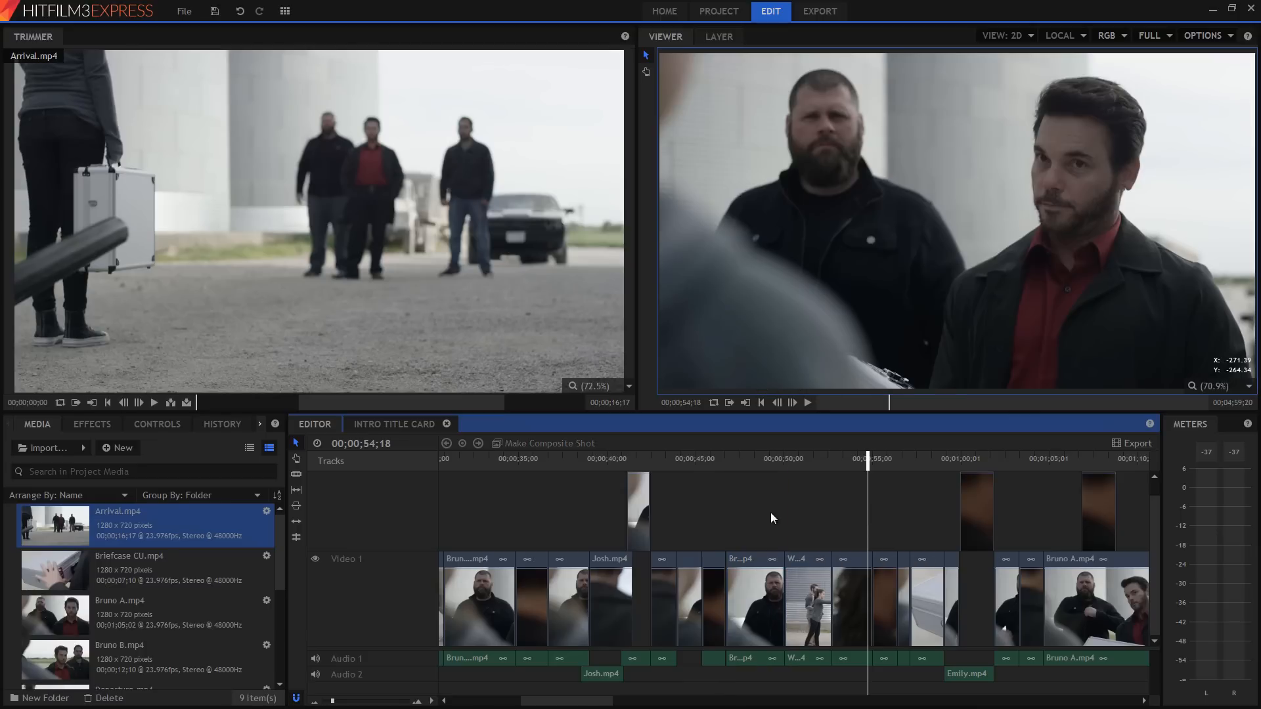
Play the cut from the Arrival clip towards the first Josh clip, starting at about 00;00;09;09, and scrub back over it.
left_click_drag(586, 704, 504, 707)
left_click_drag(605, 461, 611, 463)
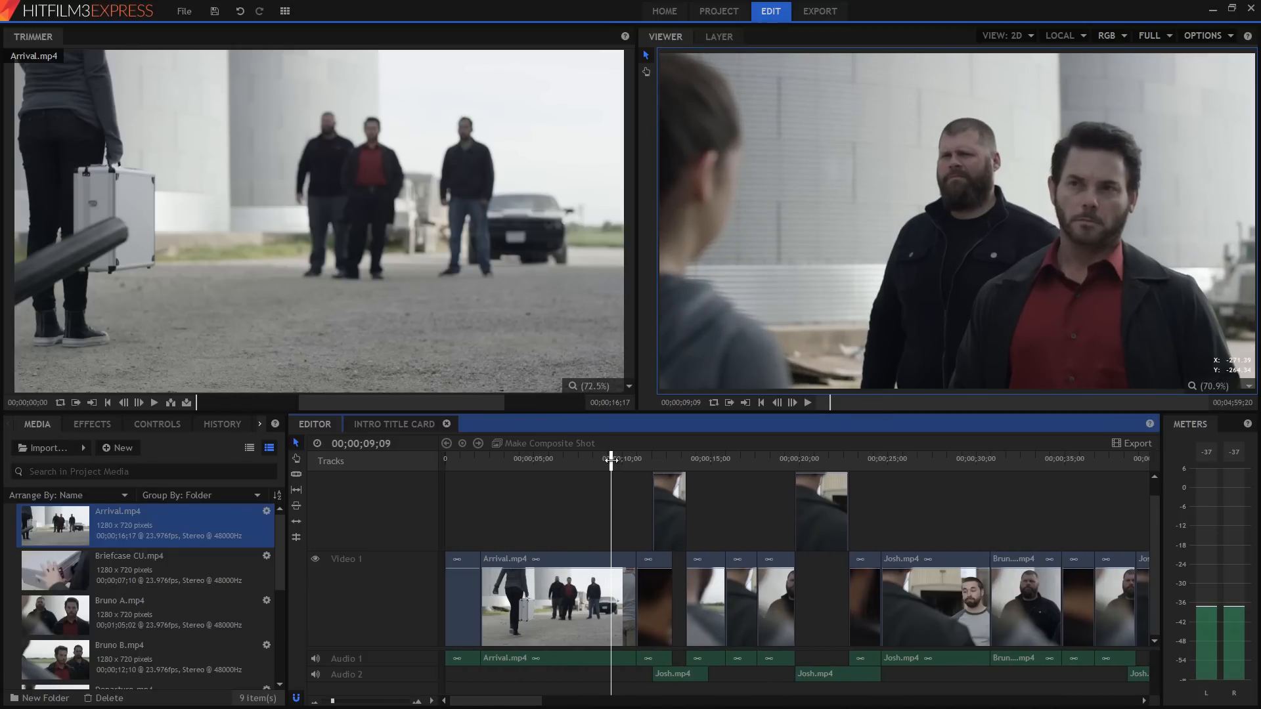
key("space")
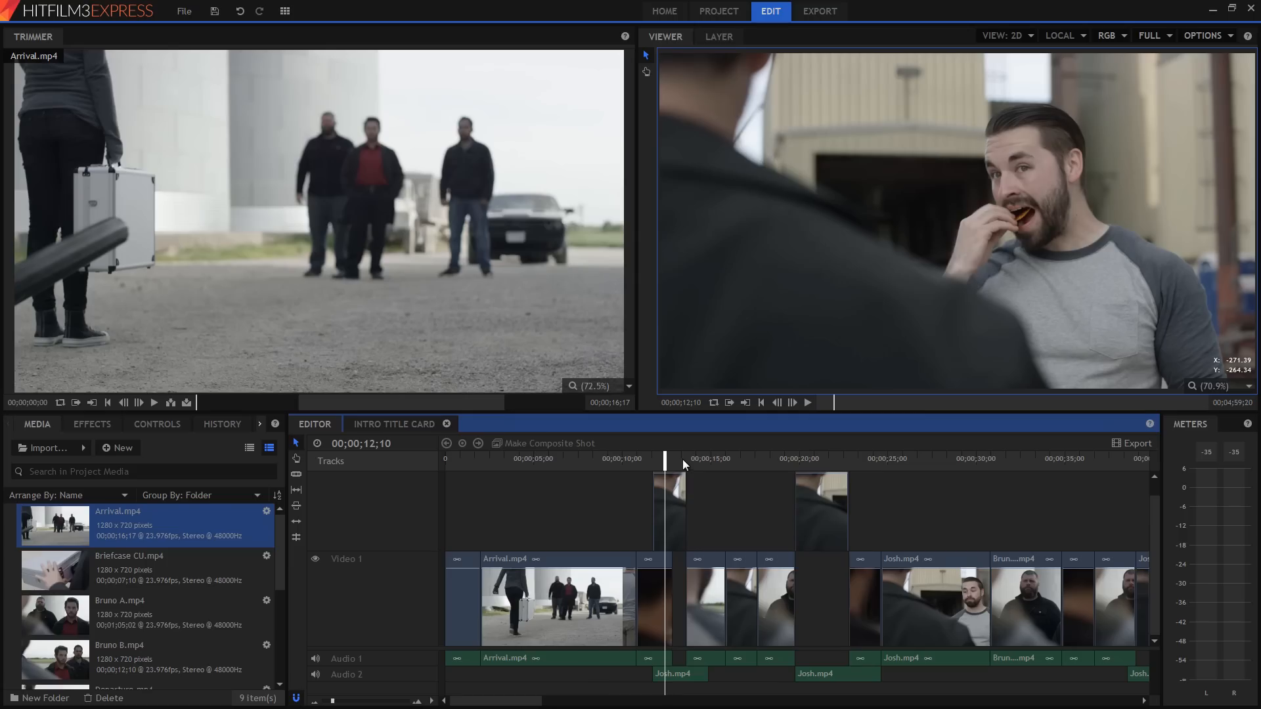
left_click_drag(664, 458, 636, 457)
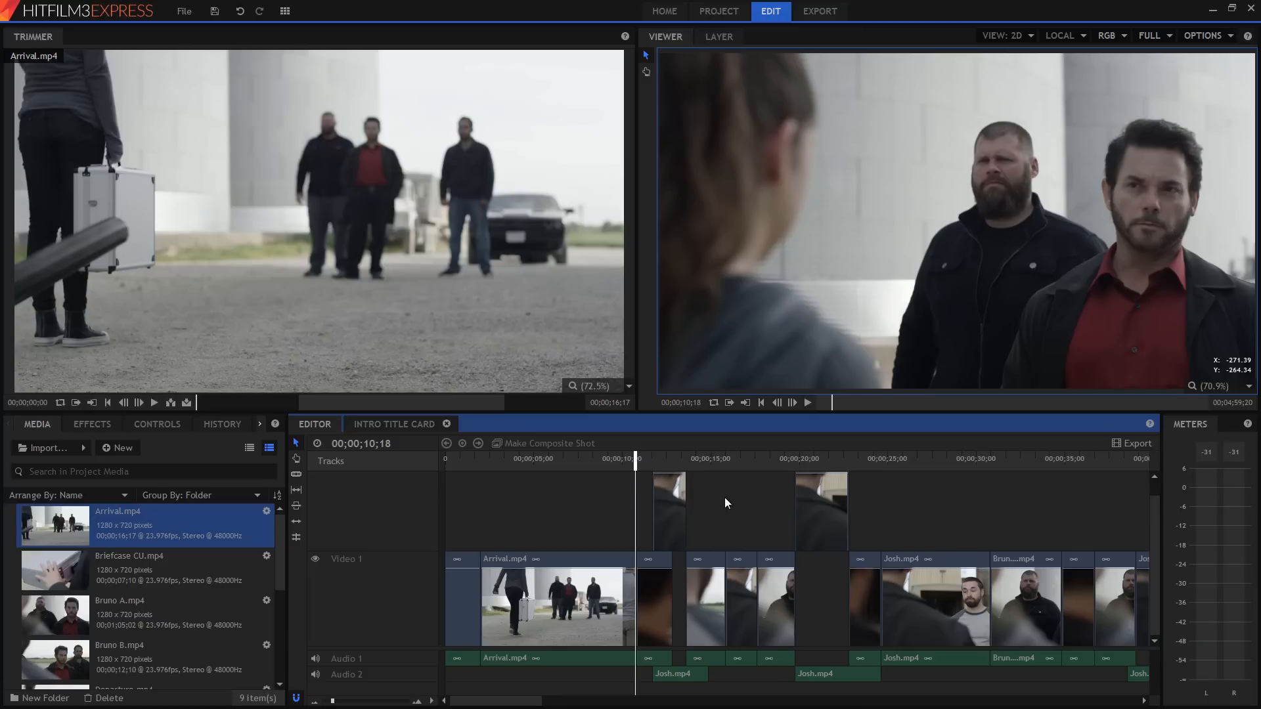
Make a composite shot from the Wide clip near 00;00;51, taking its properties from the selected clip and leaving effects and transforms here.
left_click_drag(494, 702, 568, 704)
left_click_drag(712, 457, 754, 460)
left_click_drag(490, 706, 566, 707)
left_click_drag(713, 457, 755, 459)
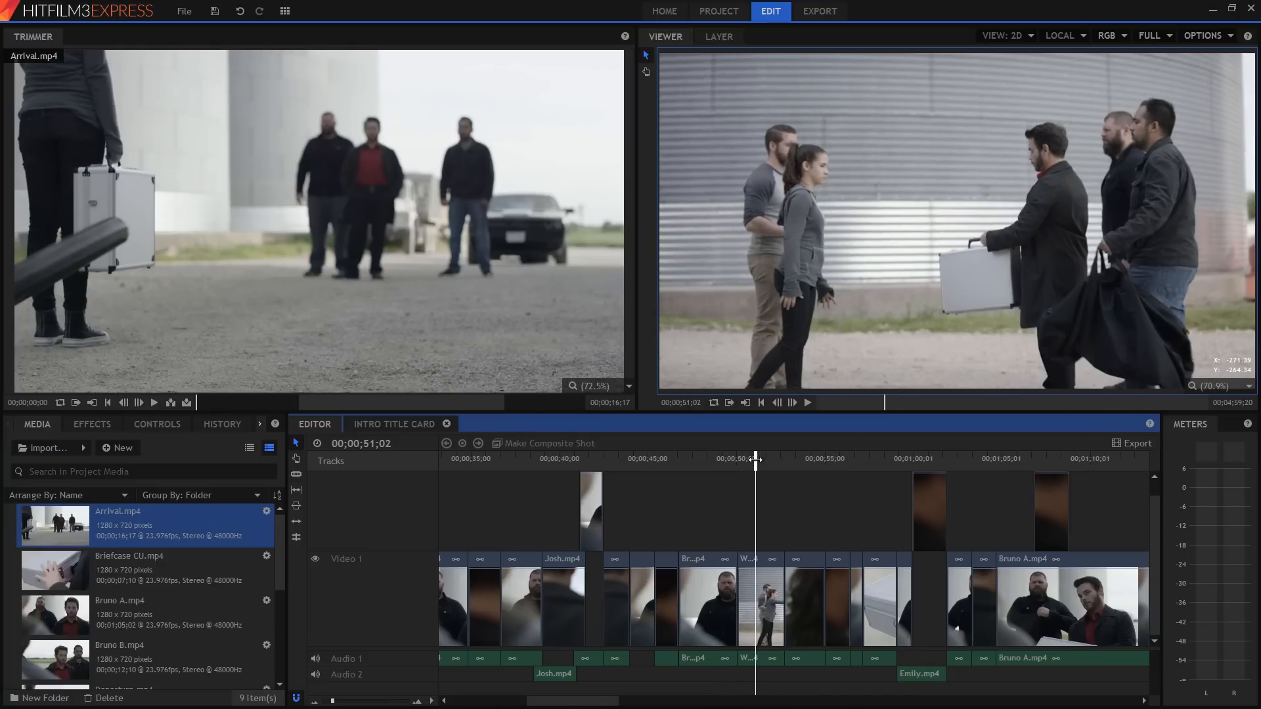
left_click(761, 562)
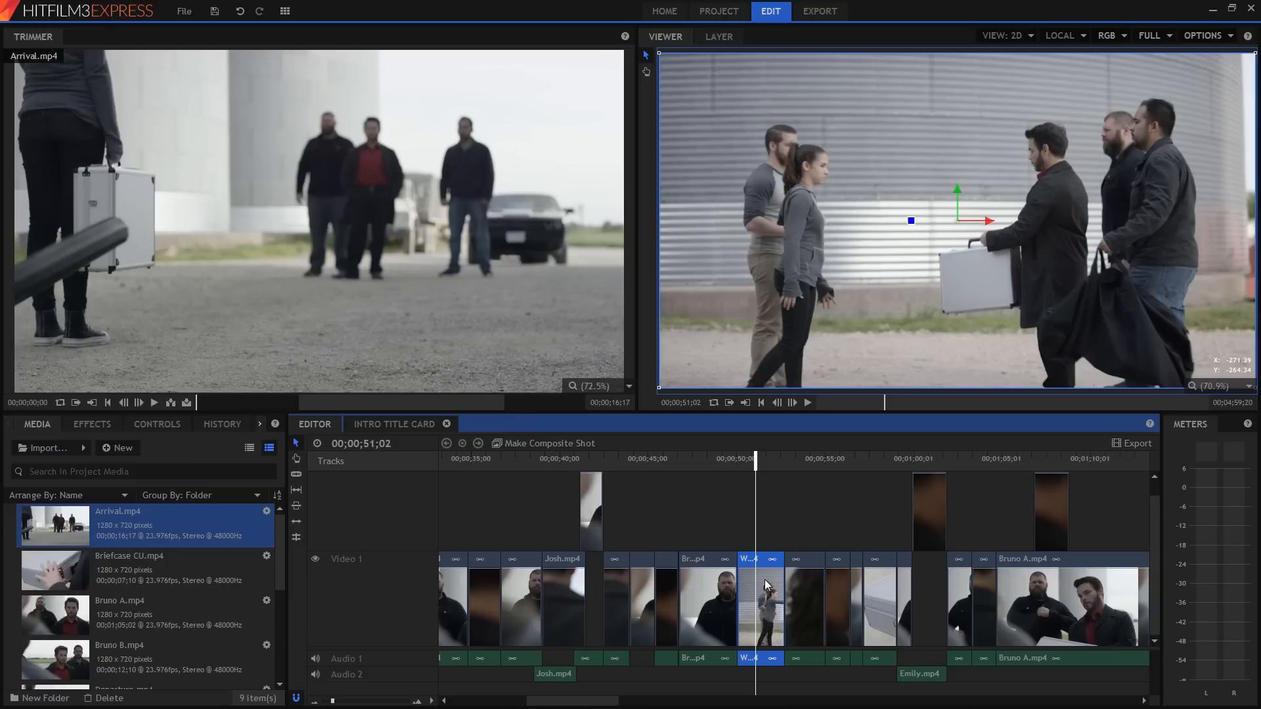
left_click(566, 443)
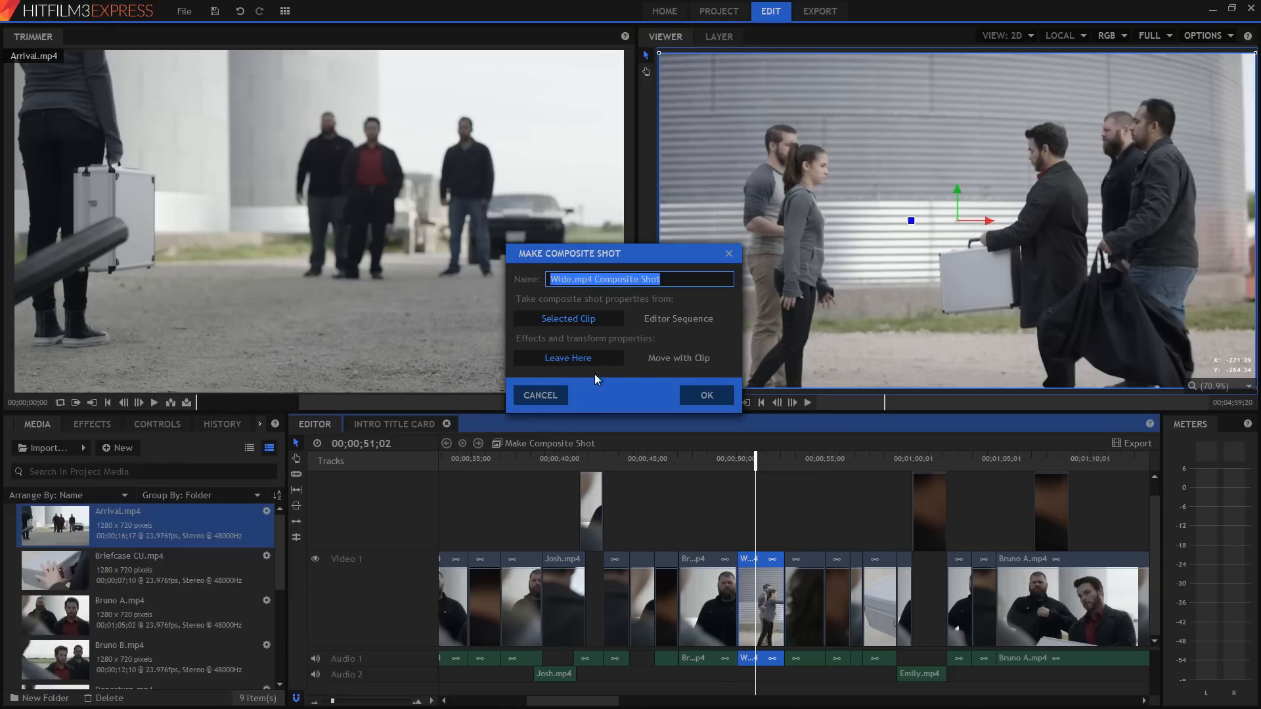
left_click(706, 396)
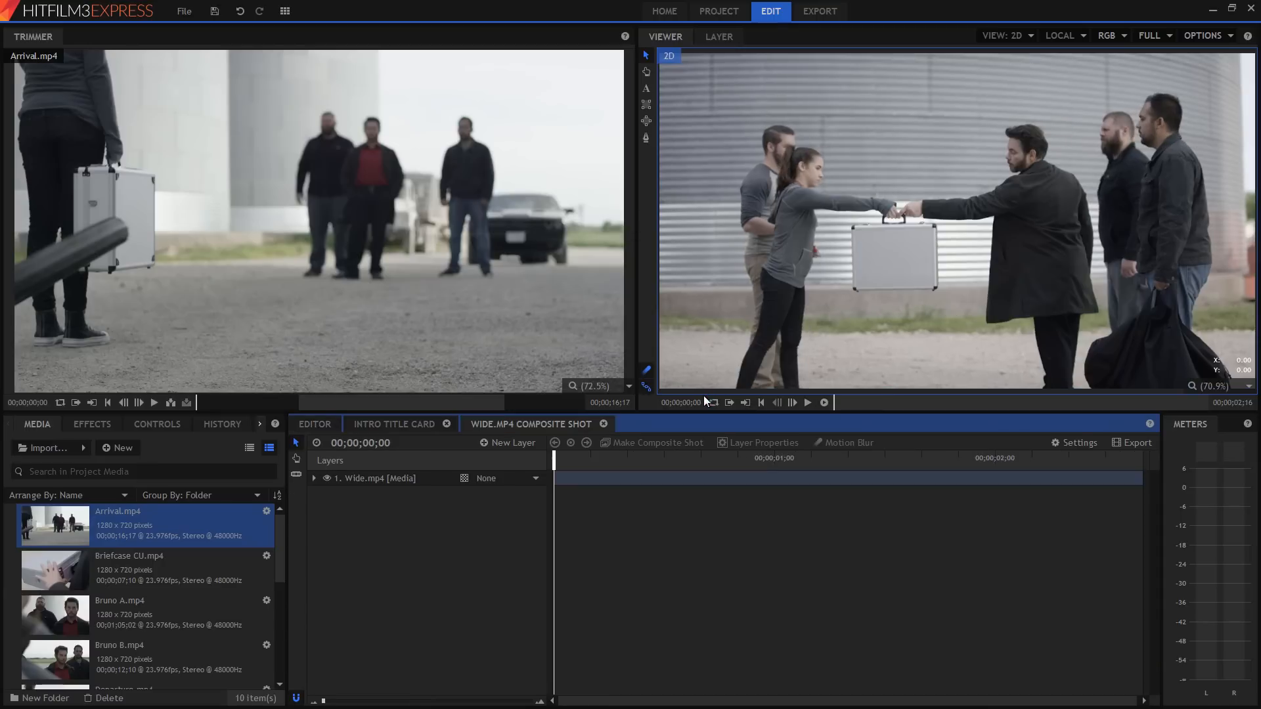
Compare the Wide.mp4 Composite Shot timeline with the editor sequence, scrubbing the sequence to about 00;00;54;11.
left_click_drag(608, 462, 521, 455)
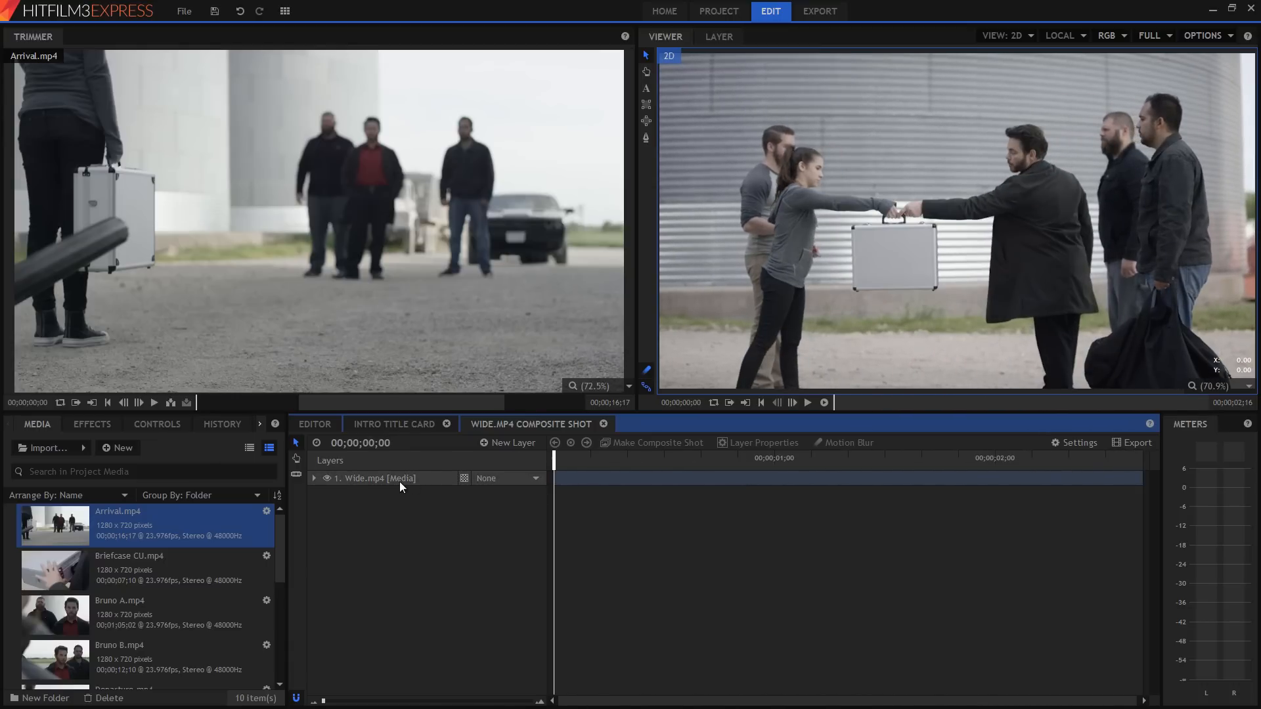
left_click(312, 423)
left_click_drag(786, 461, 848, 460)
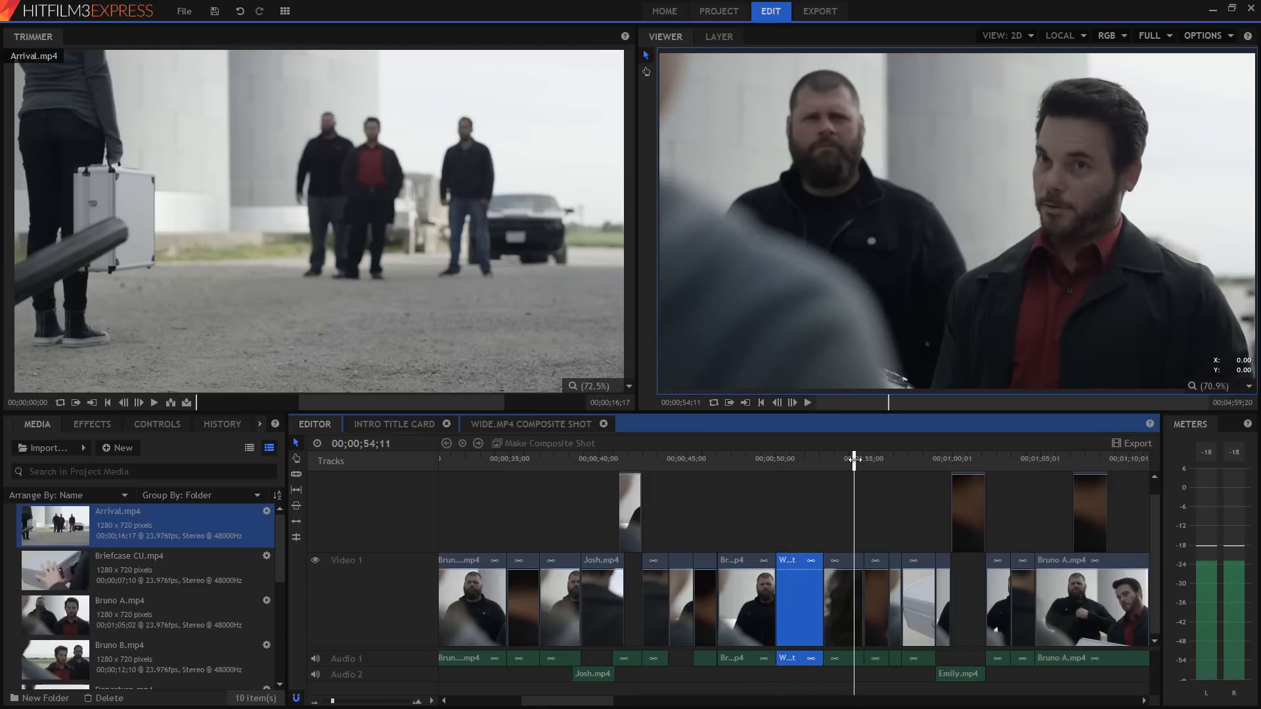
left_click(546, 423)
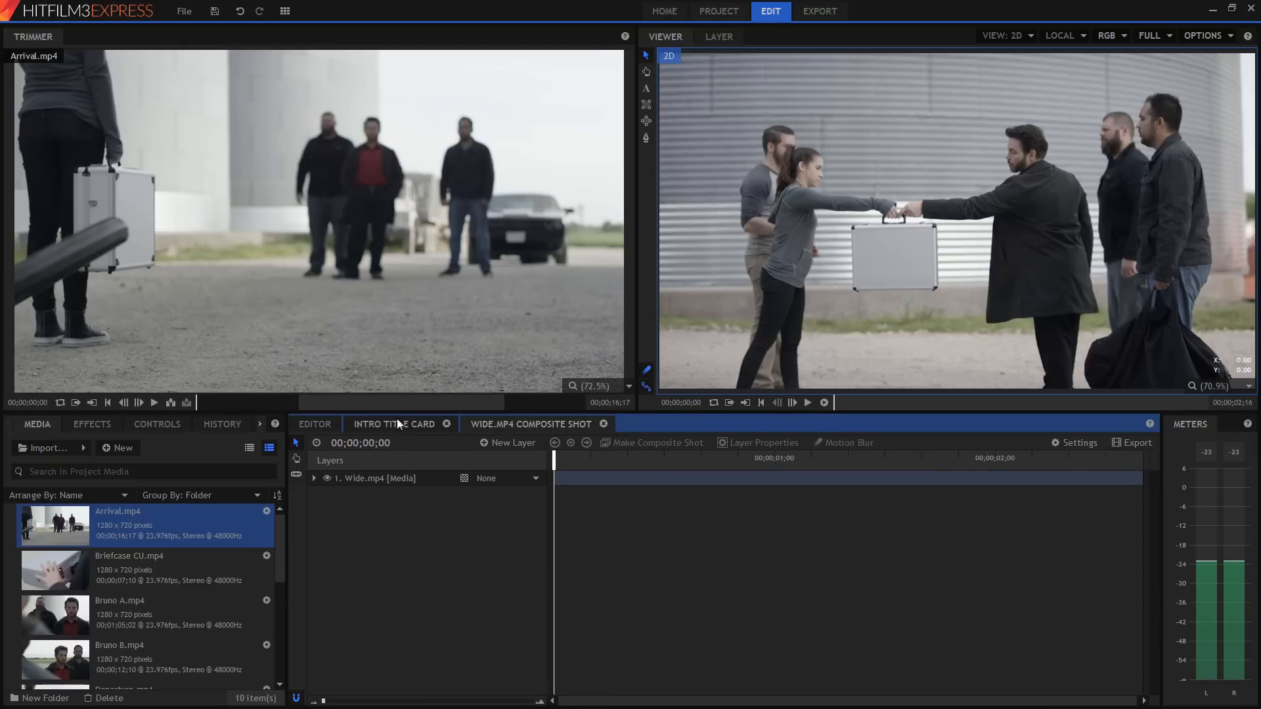
left_click(303, 427)
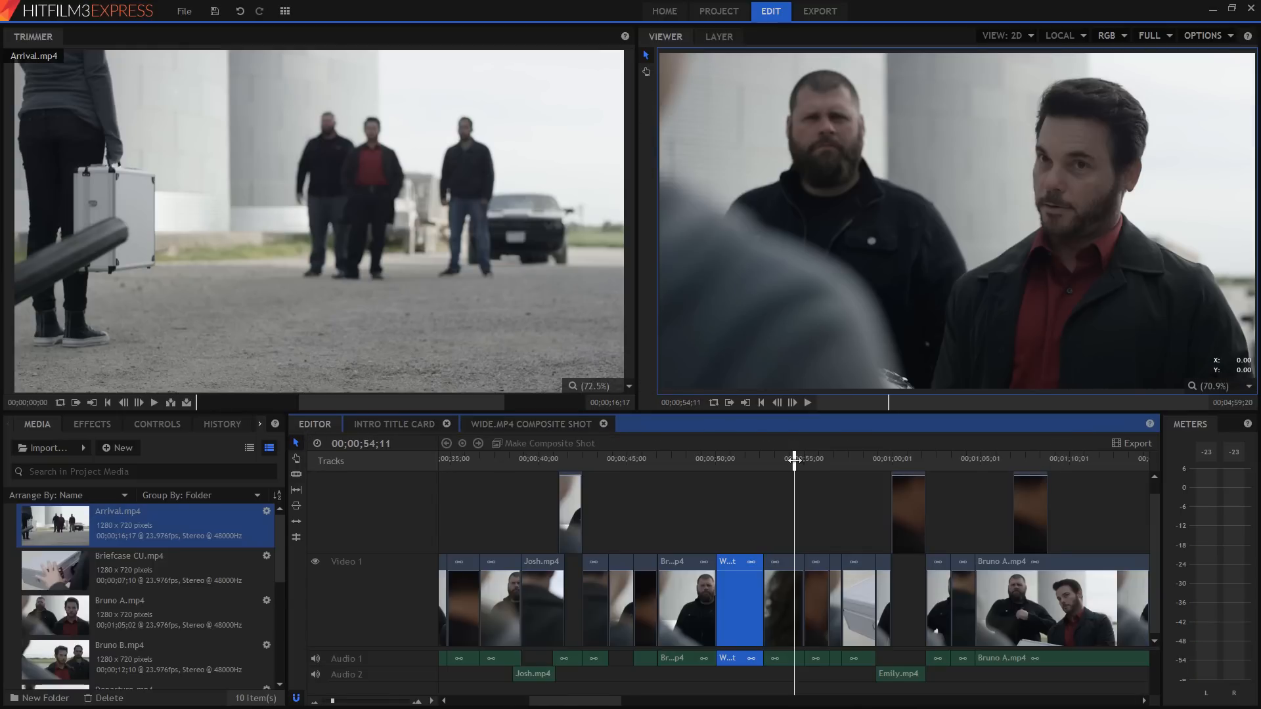